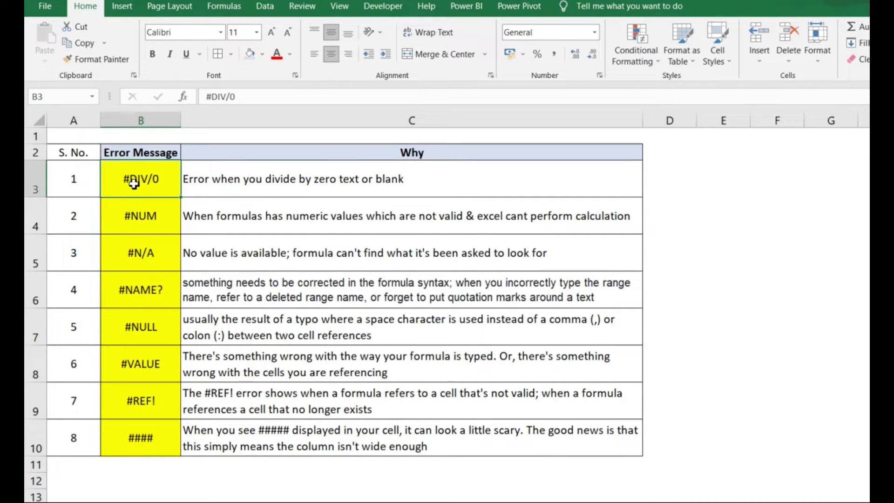
# Step: Review the error message list and open the worksheet with the #DIV/0 example
pyautogui.click(254, 183)
pyautogui.moveTo(164, 180); pyautogui.dragTo(165, 298)
pyautogui.click(166, 180)
pyautogui.click(585, 502)
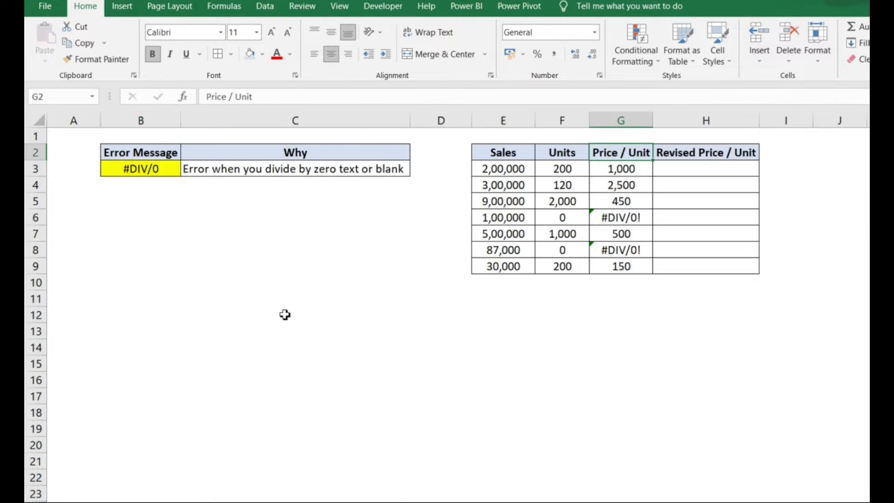
pyautogui.click(160, 169)
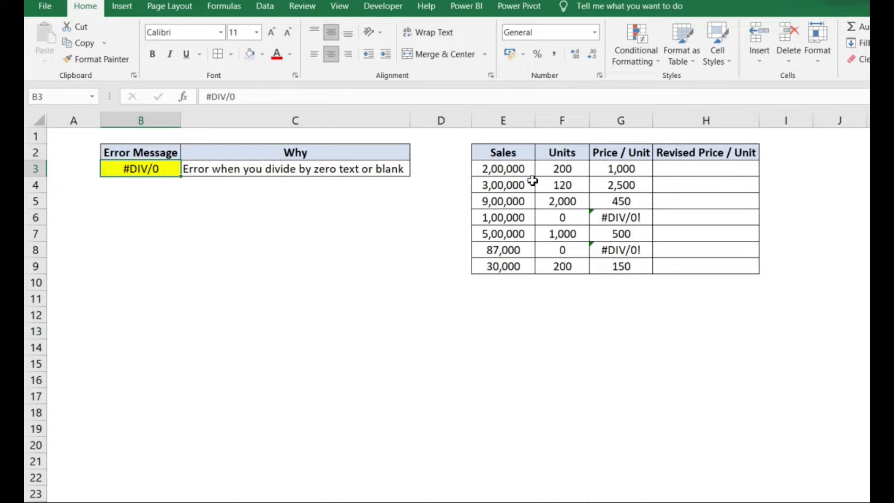
# Step: Inspect the Sales and Units inputs and the Price / Unit formulas in G3 and G6
pyautogui.click(524, 171)
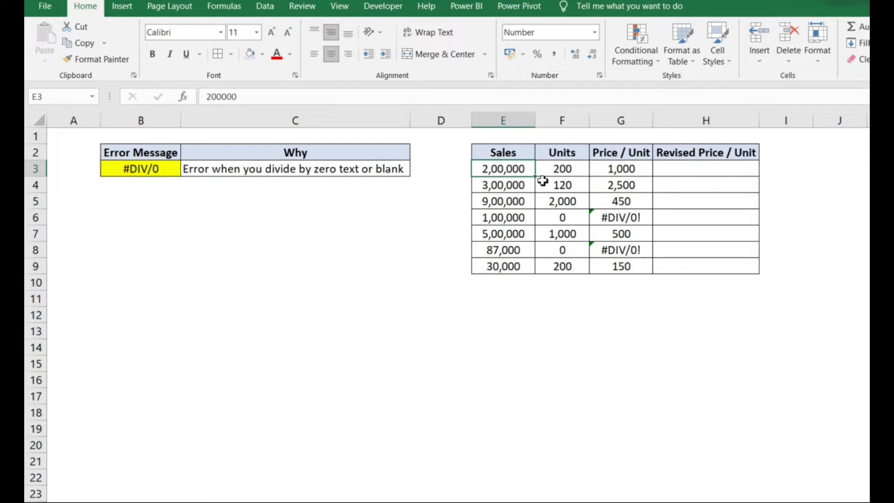
pyautogui.click(580, 171)
pyautogui.click(624, 171)
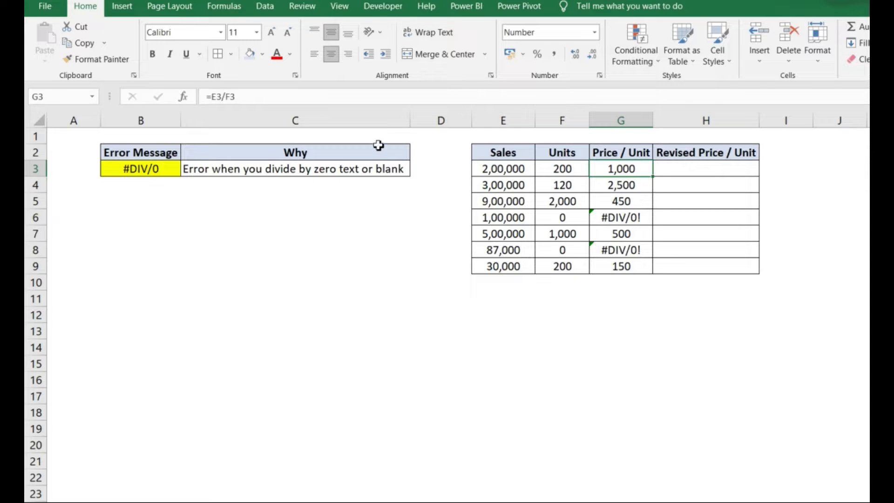
pyautogui.click(415, 96)
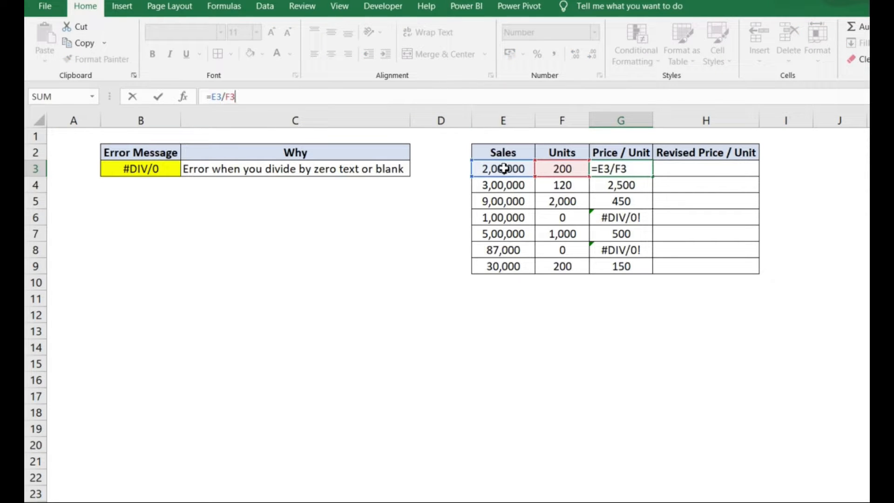
pyautogui.press('Return')
pyautogui.press('Down')
pyautogui.press('Down')
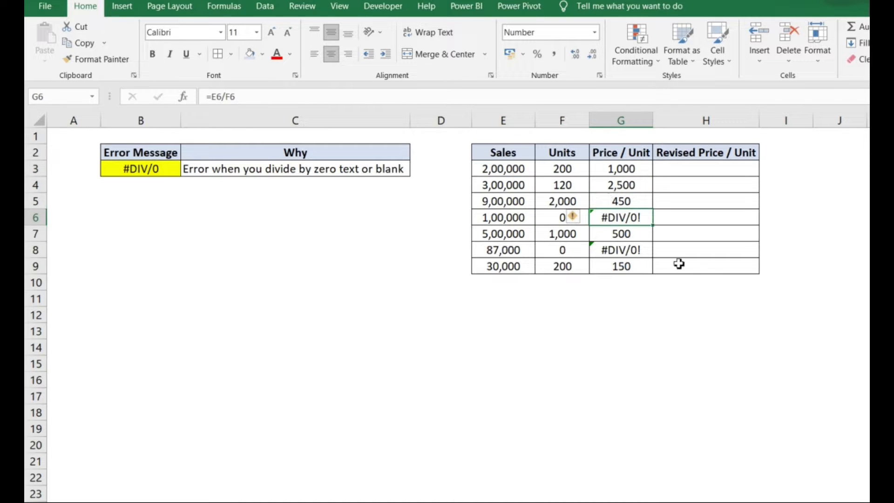
pyautogui.click(546, 97)
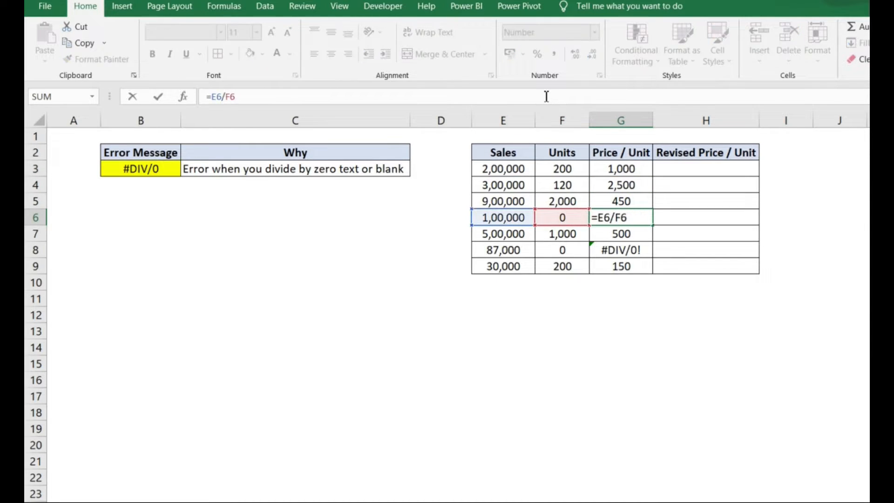
# Step: Compare the zero Units values in rows 6 and 8 with the formulas in the Price / Unit column
pyautogui.press('Return')
pyautogui.press('Down')
pyautogui.press('Left')
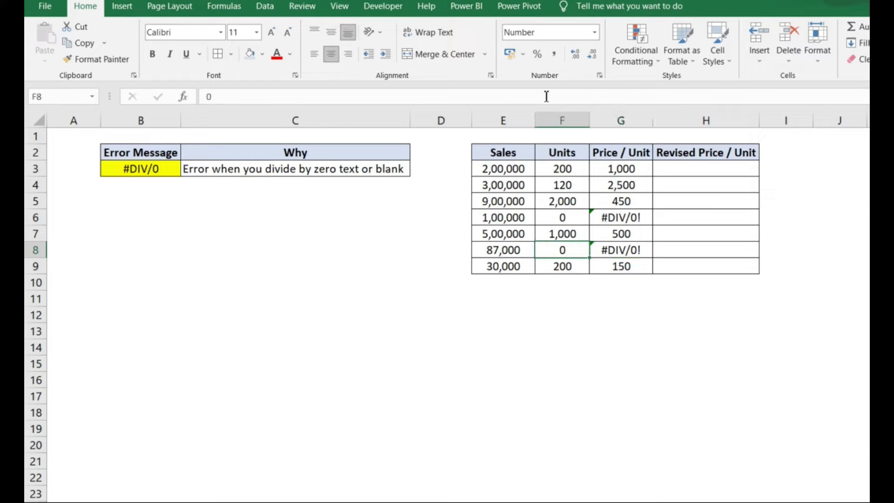
pyautogui.press('Return')
pyautogui.press('Up')
pyautogui.hotkey('ctrl', 'z')
pyautogui.press('Up')
pyautogui.press('Up')
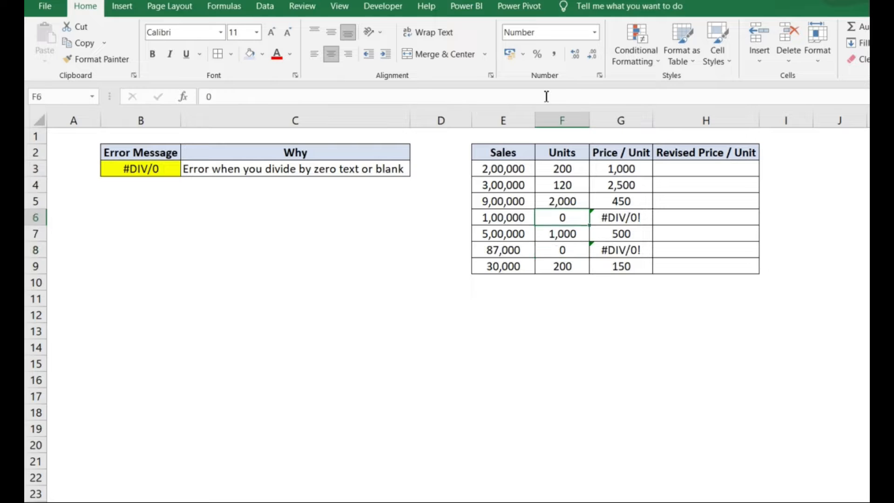
pyautogui.press('Right')
pyautogui.press('Up')
pyautogui.press('Up')
pyautogui.press('Up')
pyautogui.press('Down')
pyautogui.press('Down')
pyautogui.press('Down')
pyautogui.press('Down')
pyautogui.press('Down')
pyautogui.press('Up')
pyautogui.press('Up')
pyautogui.press('Up')
pyautogui.press('Up')
pyautogui.press('Up')
pyautogui.press('Down')
pyautogui.press('Down')
pyautogui.press('Down')
pyautogui.press('Left')
pyautogui.press('Right')
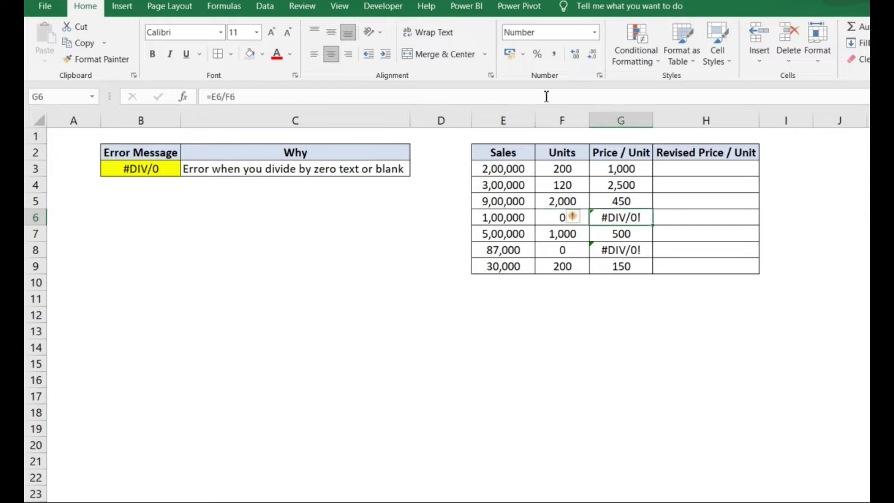
# Step: Enter the formula =E3/F3 in cell H3 of the Revised Price / Unit column
pyautogui.press('Up')
pyautogui.press('Up')
pyautogui.press('Up')
pyautogui.press('Right')
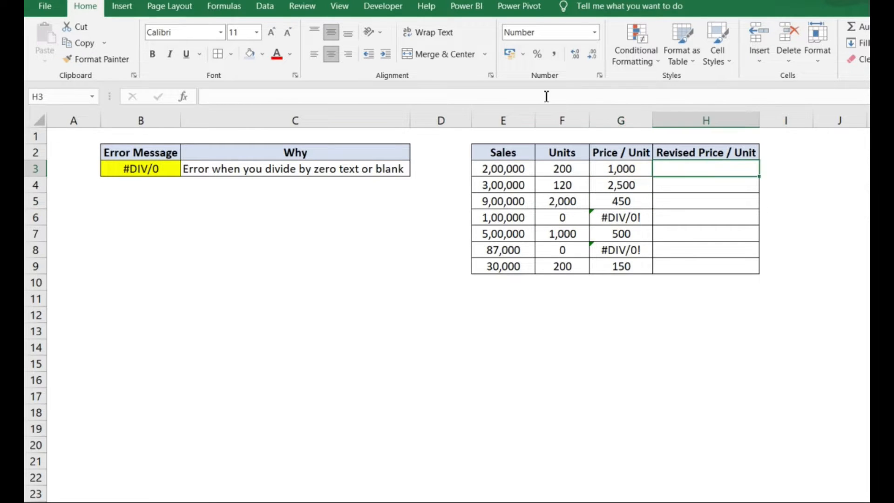
pyautogui.write('=')
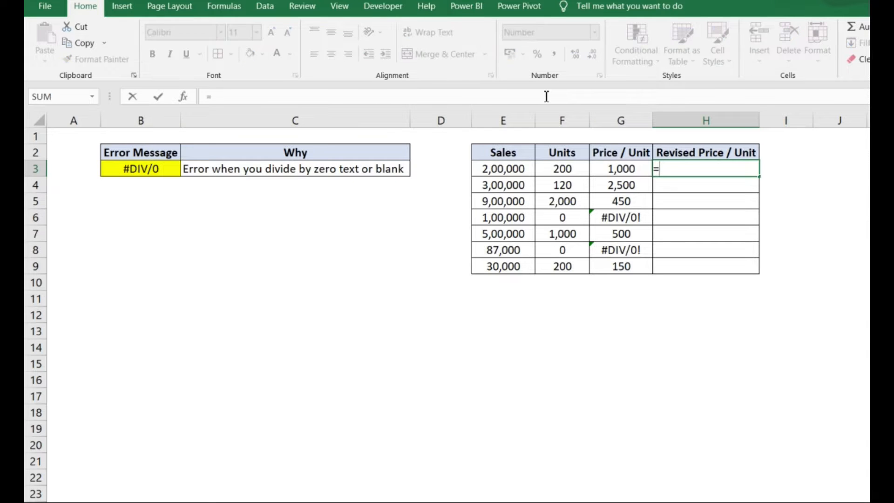
pyautogui.press('Left')
pyautogui.press('Left')
pyautogui.press('Left')
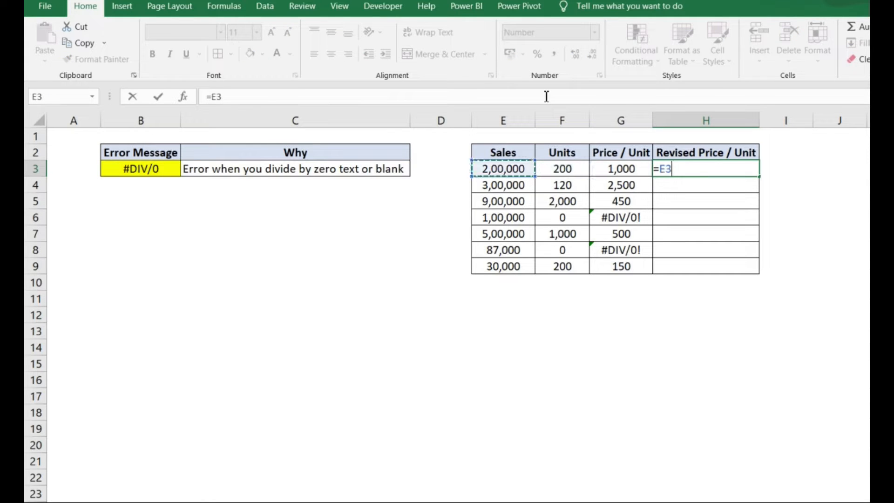
pyautogui.write('/')
pyautogui.press('Left')
pyautogui.press('Left')
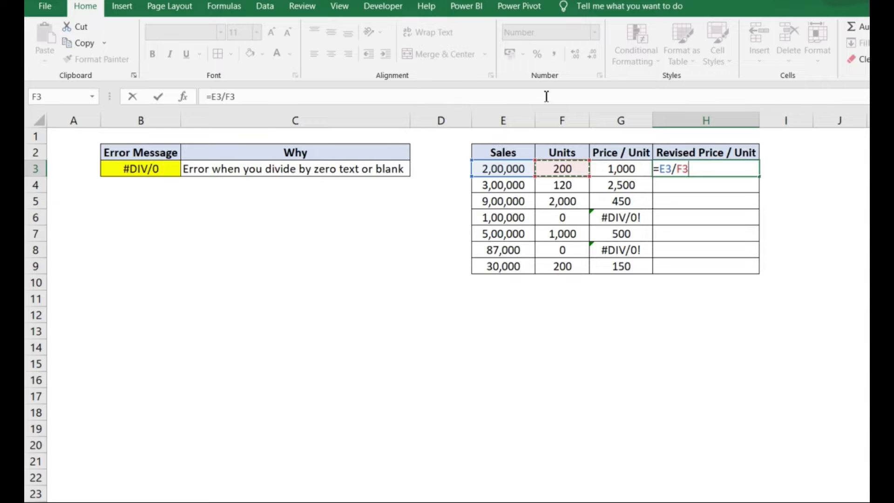
pyautogui.press('Return')
pyautogui.press('Up')
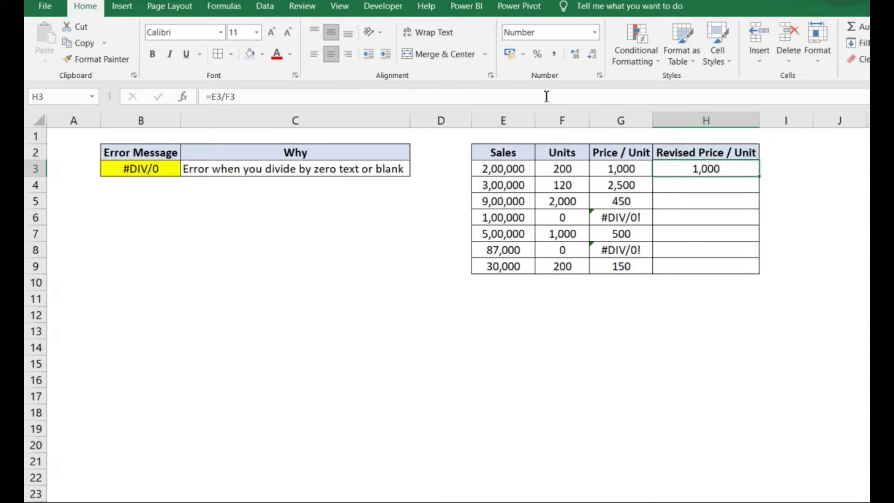
# Step: Copy the plain division formula from H3 down through H9 and check the copied cells
pyautogui.hotkey('ctrl', 'c')
pyautogui.hotkey('shift', 'Down')
pyautogui.hotkey('shift', 'Down')
pyautogui.hotkey('shift', 'Down')
pyautogui.hotkey('shift', 'Down')
pyautogui.hotkey('shift', 'Down')
pyautogui.hotkey('shift', 'Down')
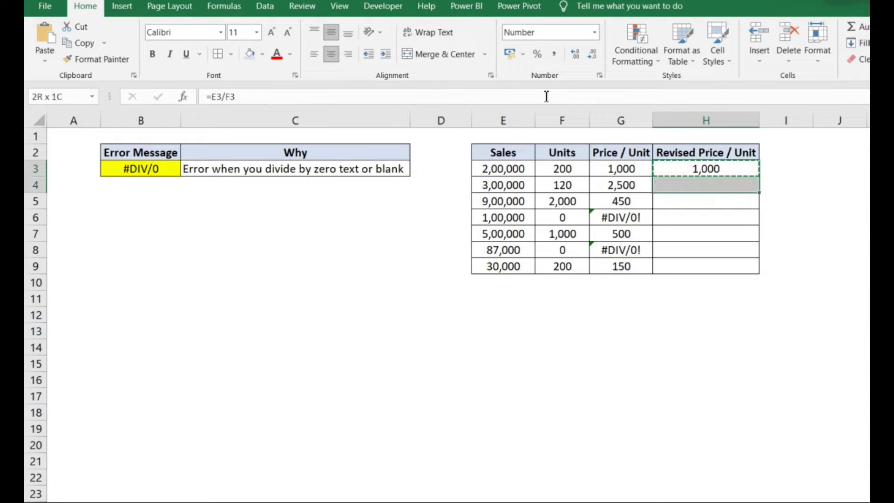
pyautogui.press('Return')
pyautogui.press('Down')
pyautogui.press('Down')
pyautogui.press('Down')
pyautogui.press('Down')
pyautogui.press('Down')
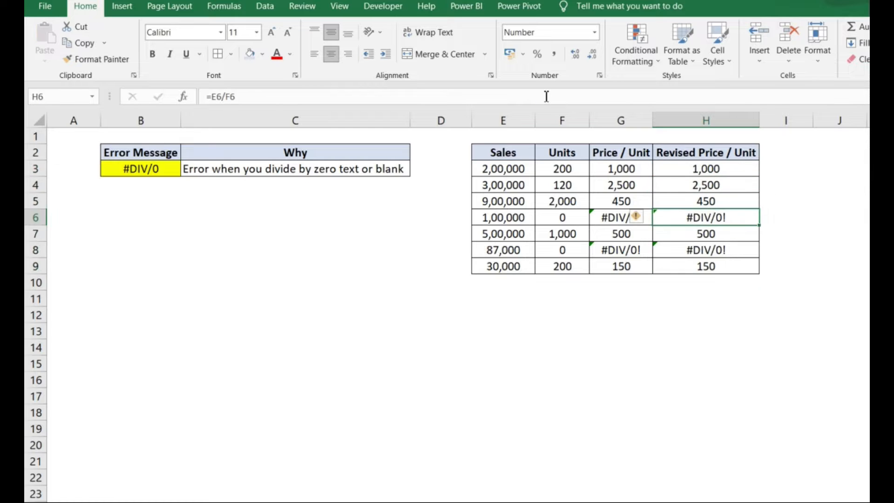
# Step: Wrap the division formula in H3 with IFERROR and "NA" as the fallback: =IFERROR(E3/F3,"NA")
pyautogui.press('Up')
pyautogui.press('Up')
pyautogui.press('Up')
pyautogui.press('Up')
pyautogui.press('Up')
pyautogui.press('Up')
pyautogui.press('Down')
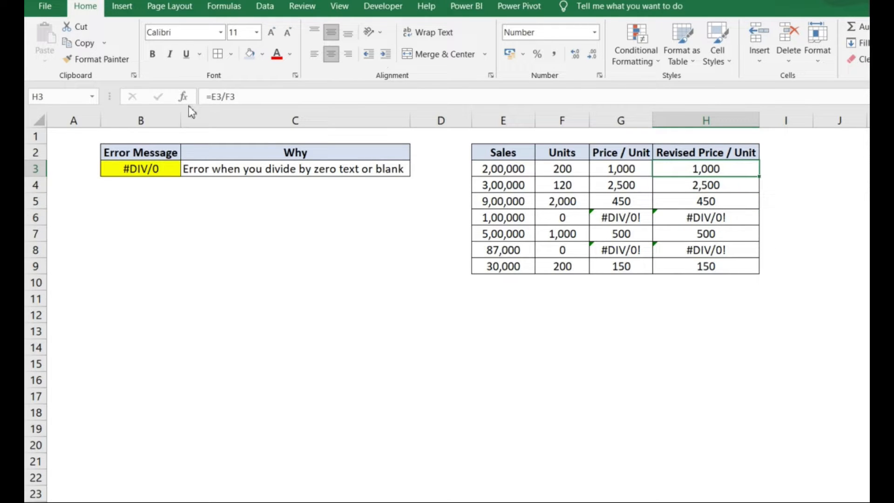
pyautogui.click(212, 97)
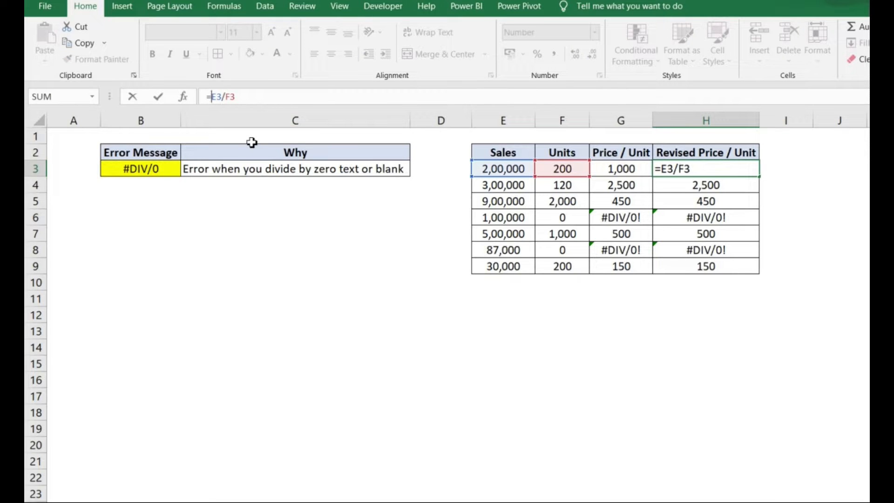
pyautogui.write('ife')
pyautogui.press('Tab')
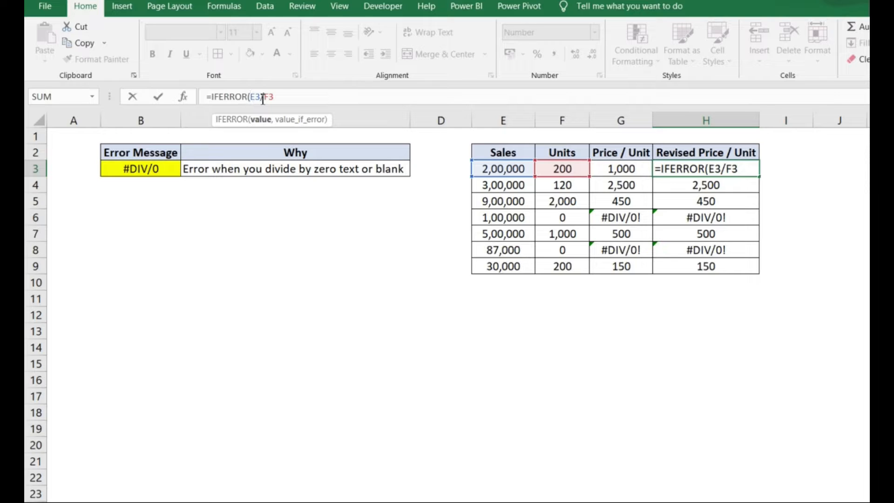
pyautogui.write(',')
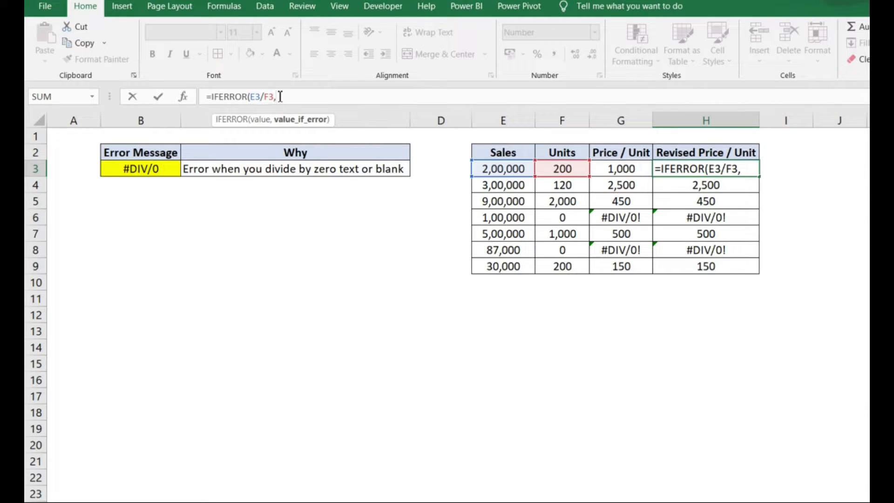
pyautogui.write('"NA"')
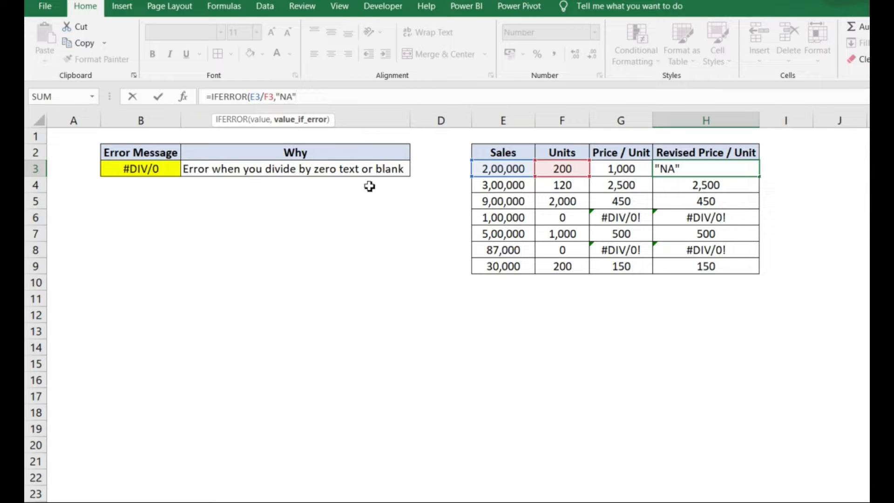
pyautogui.write(')')
# Step: Try "-" as the IFERROR fallback value in H3 and restore "NA"
pyautogui.press('Left')
pyautogui.press('Left')
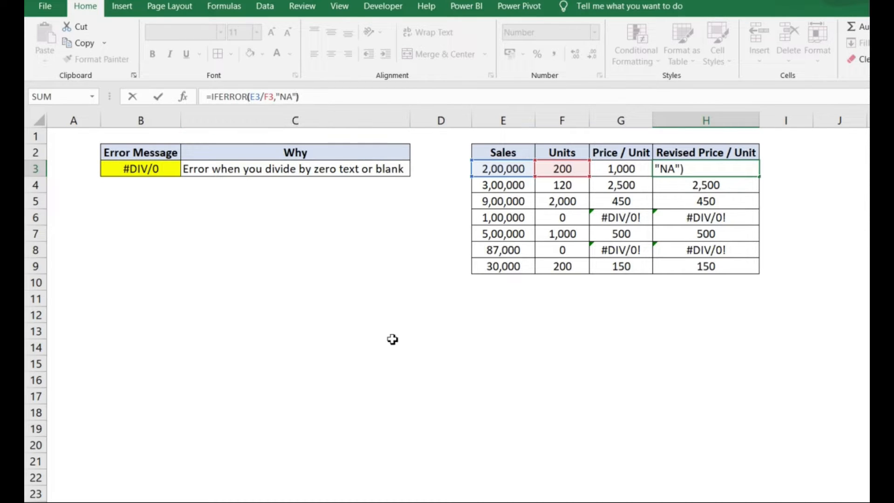
pyautogui.press('BackSpace')
pyautogui.press('BackSpace')
pyautogui.write('-')
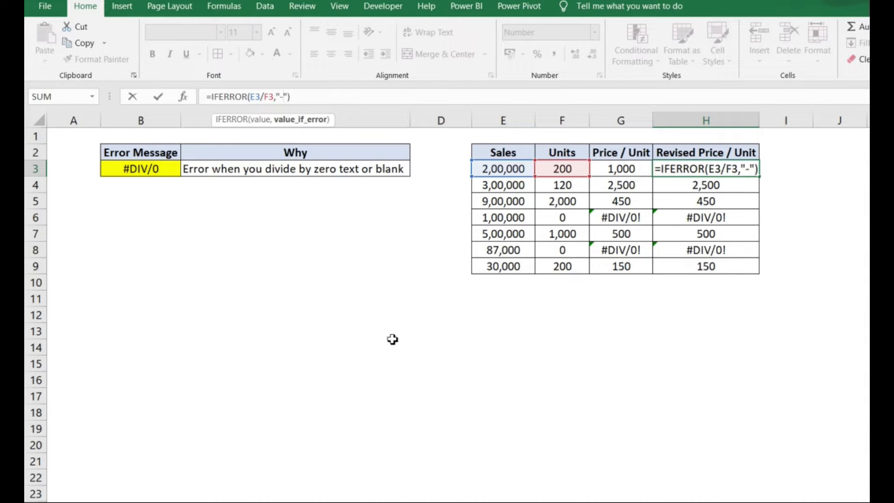
pyautogui.press('BackSpace')
pyautogui.write('NA')
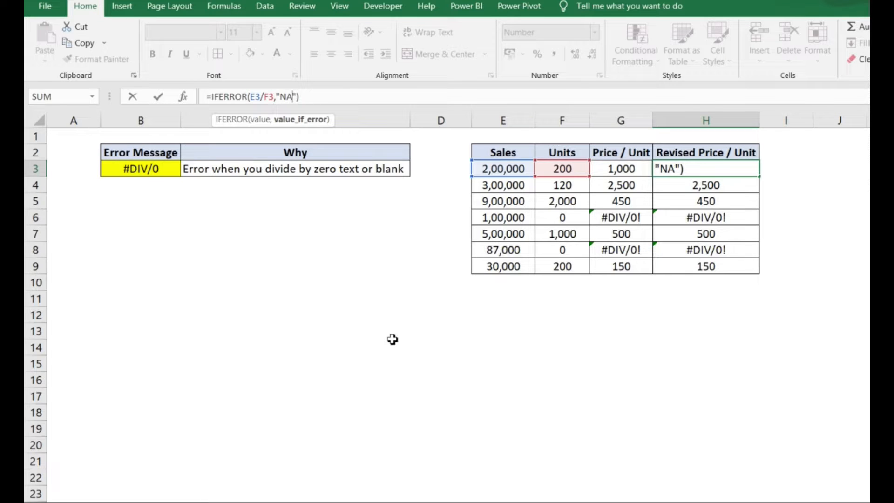
# Step: Confirm the IFERROR formula in H3 and copy it down through H9
pyautogui.press('Return')
pyautogui.press('Up')
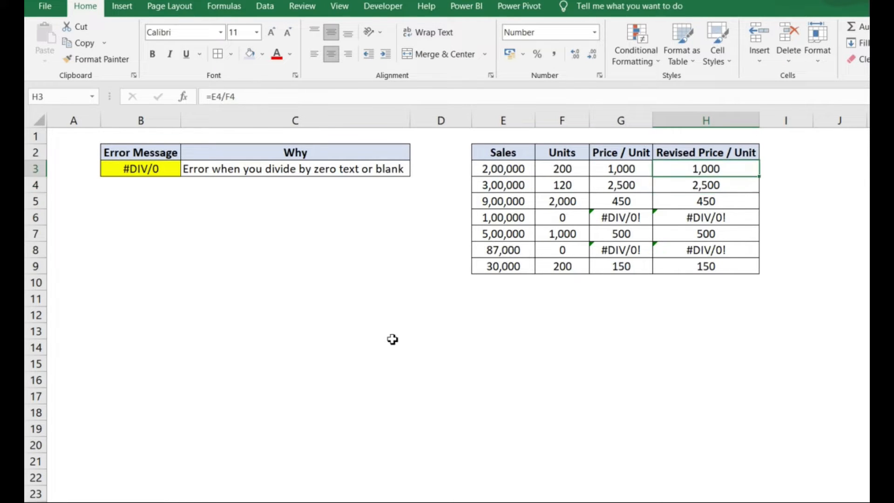
pyautogui.hotkey('ctrl', 'c')
pyautogui.hotkey('ctrl', 'shift', 'Down')
pyautogui.hotkey('ctrl', 'v')
pyautogui.press('Escape')
# Step: Check the copied IFERROR formulas in H6 and H8, and return to H3
pyautogui.press('Down')
pyautogui.press('Down')
pyautogui.press('Down')
pyautogui.press('F2')
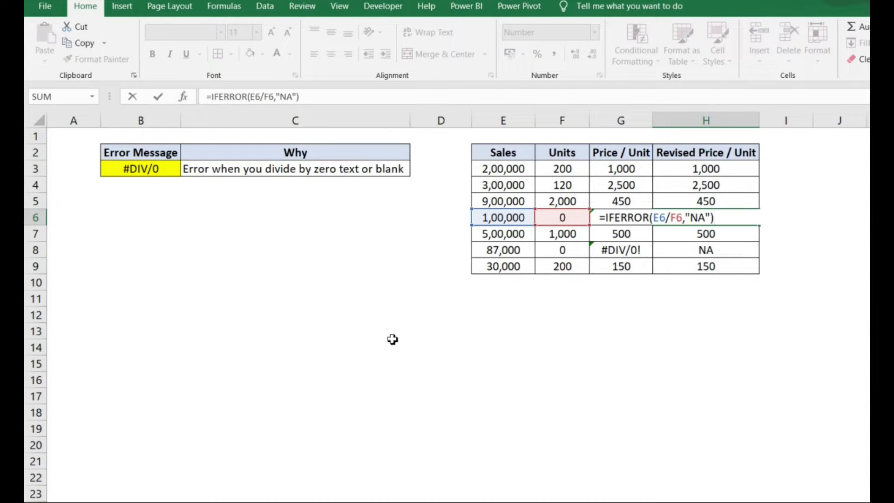
pyautogui.press('Escape')
pyautogui.press('Down')
pyautogui.press('Down')
pyautogui.press('F2')
pyautogui.press('Escape')
pyautogui.press('Up')
pyautogui.press('Up')
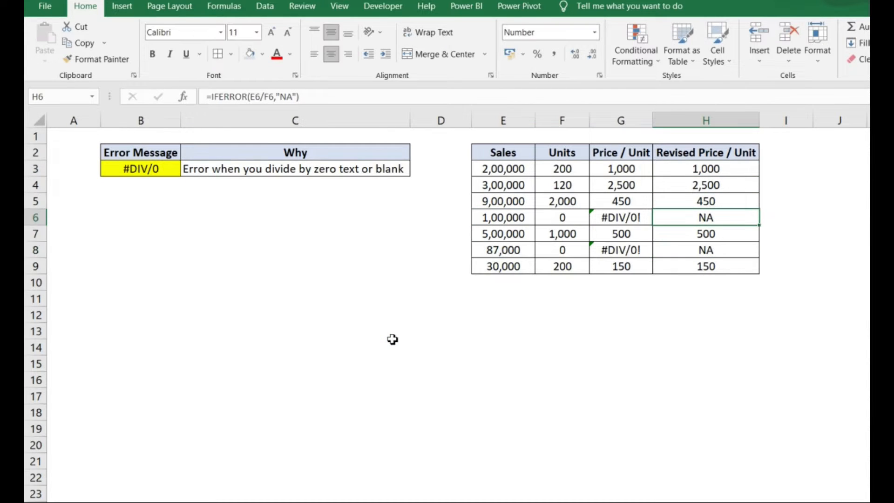
pyautogui.hotkey('ctrl', 'Up')
pyautogui.press('Down')
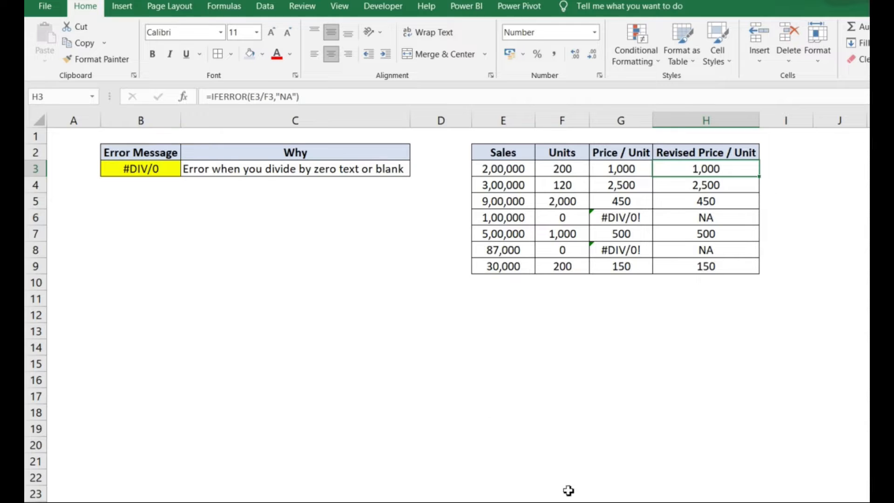
# Step: Open the worksheet with the #NUM example and read the error's explanation in C3
pyautogui.click(531, 502)
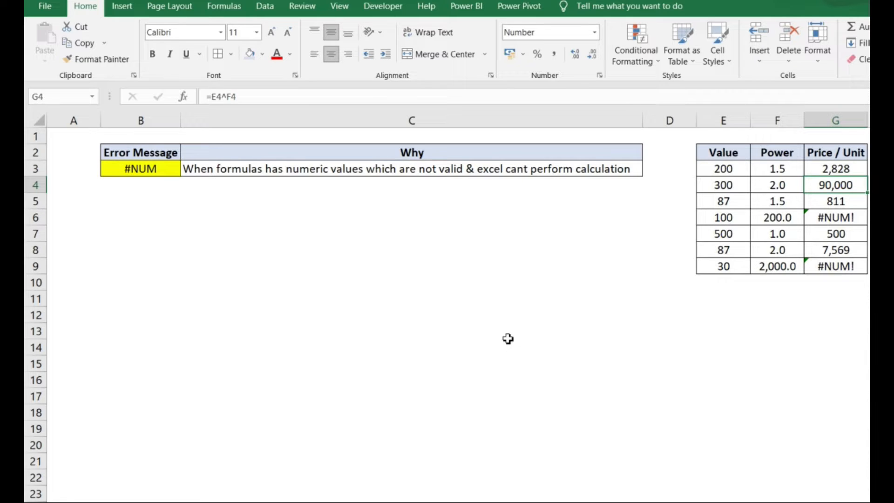
pyautogui.click(205, 170)
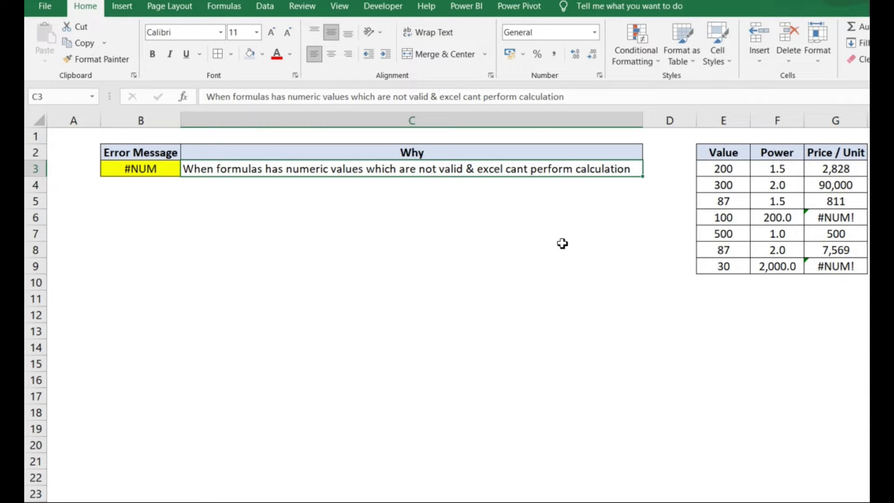
pyautogui.press('Right')
pyautogui.press('Right')
pyautogui.press('Right')
pyautogui.press('Right')
pyautogui.press('Right')
pyautogui.press('Right')
pyautogui.press('Right')
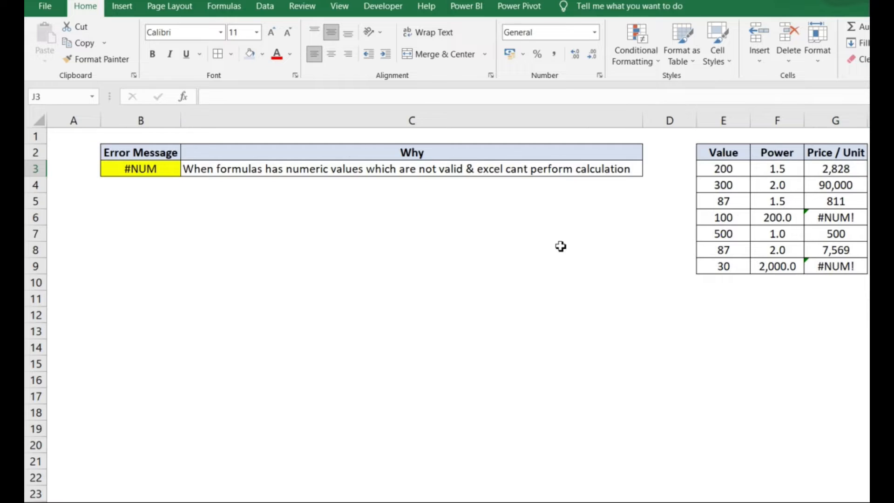
# Step: Inspect the Value and Power inputs and the exponent formulas in G3 and G6
pyautogui.click(690, 172)
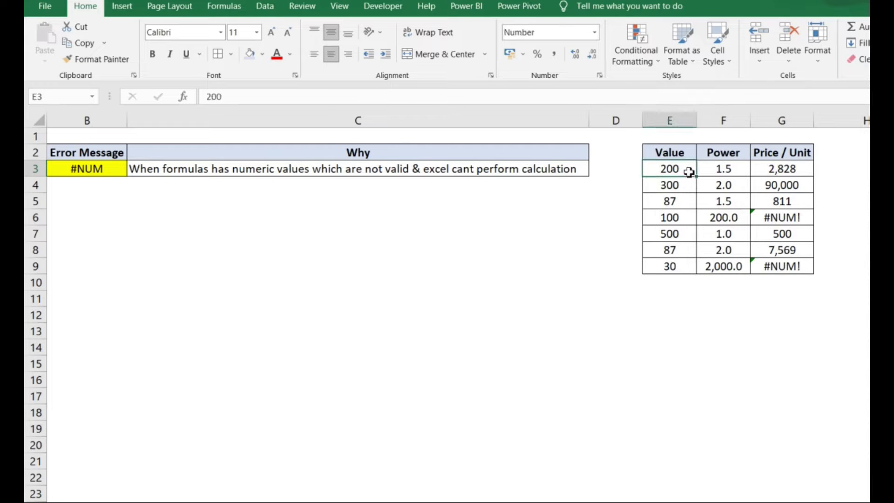
pyautogui.click(726, 175)
pyautogui.click(777, 173)
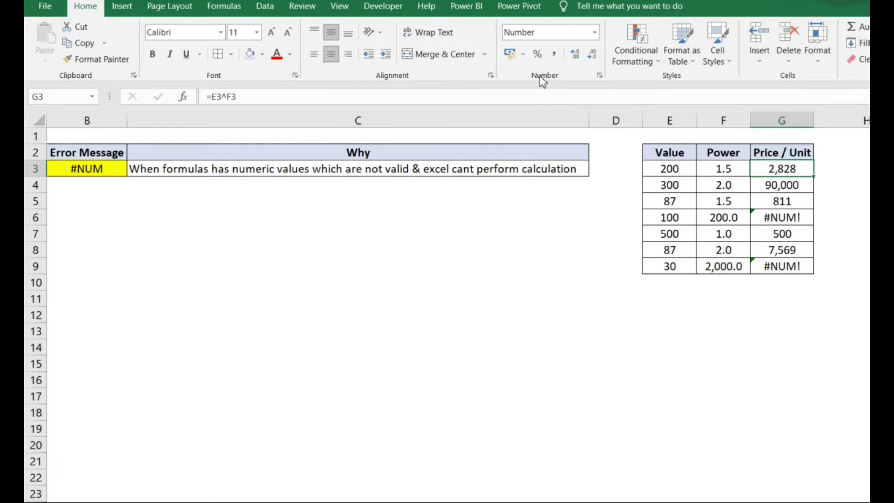
pyautogui.click(540, 97)
pyautogui.press('Return')
pyautogui.press('Down')
pyautogui.press('Down')
pyautogui.press('Left')
pyautogui.press('Right')
pyautogui.press('Left')
pyautogui.press('Left')
pyautogui.press('Right')
pyautogui.press('Right')
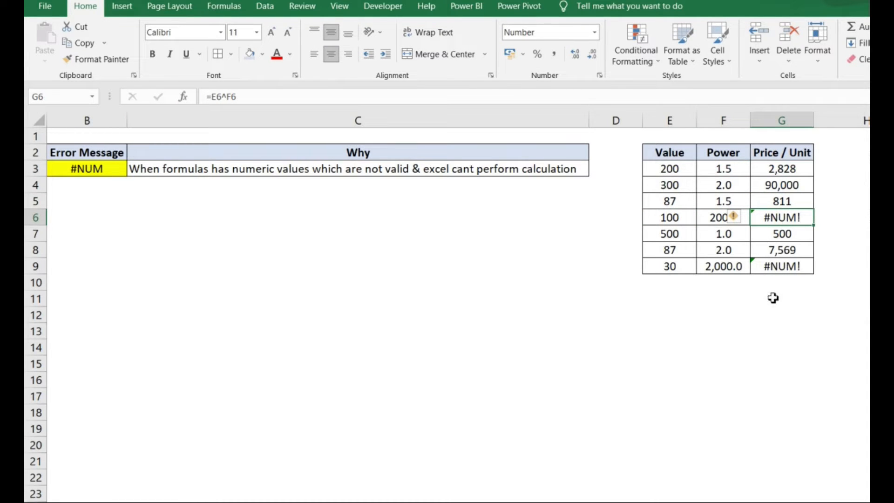
# Step: Inspect the Value and Power inputs in row 6 behind the #NUM! result in G6
pyautogui.press('Left')
pyautogui.press('Left')
pyautogui.press('Right')
pyautogui.press('Right')
pyautogui.press('Right')
pyautogui.press('Left')
pyautogui.press('Left')
pyautogui.press('Left')
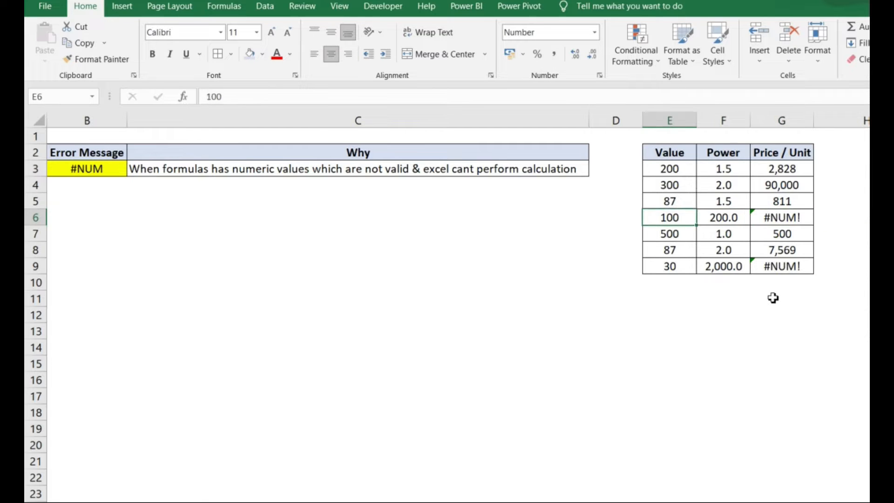
pyautogui.press('Down')
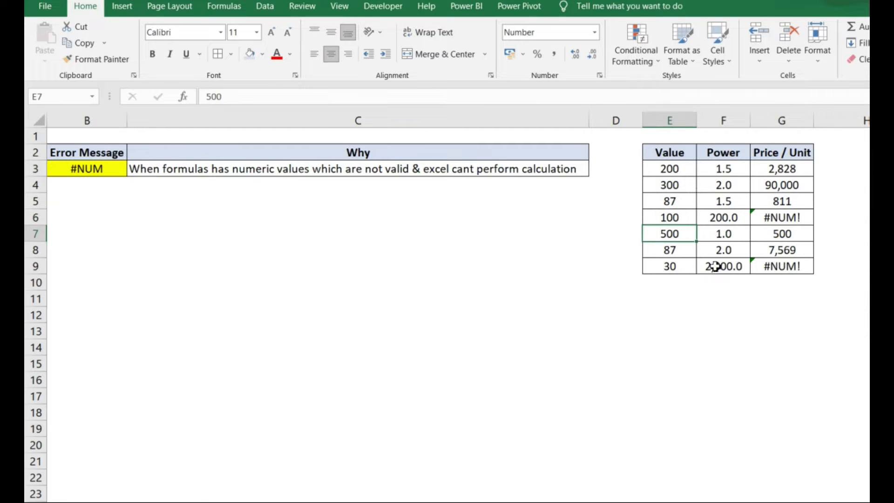
# Step: Inspect the exponent formula in G9 together with the Value and Power inputs in E9 and F9
pyautogui.click(767, 220)
pyautogui.press('Down')
pyautogui.press('Down')
pyautogui.press('Down')
pyautogui.press('Left')
pyautogui.press('Left')
pyautogui.press('Right')
pyautogui.press('Right')
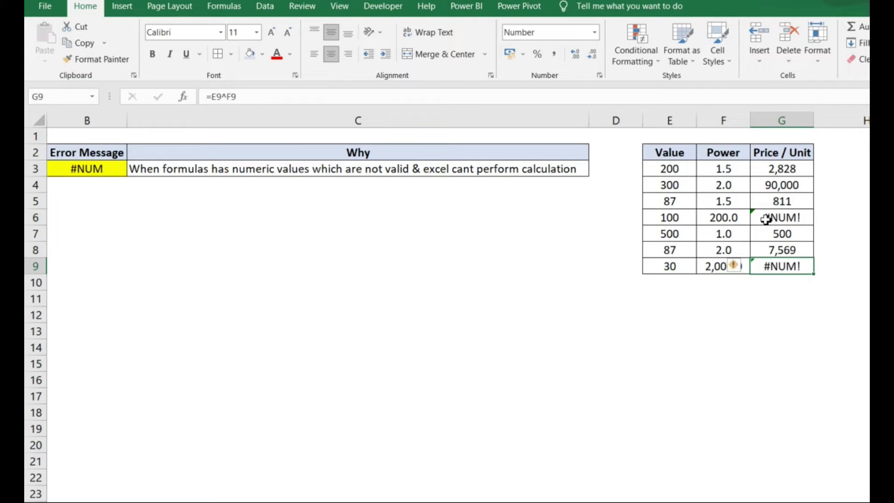
# Step: Wrap the exponent formula in G3 in IFERROR with a dash fallback: =IFERROR(E3^F3,"-")
pyautogui.press('Up')
pyautogui.press('Up')
pyautogui.press('Up')
pyautogui.press('Up')
pyautogui.press('Up')
pyautogui.press('Up')
pyautogui.press('XF86MonBrightnessDown')
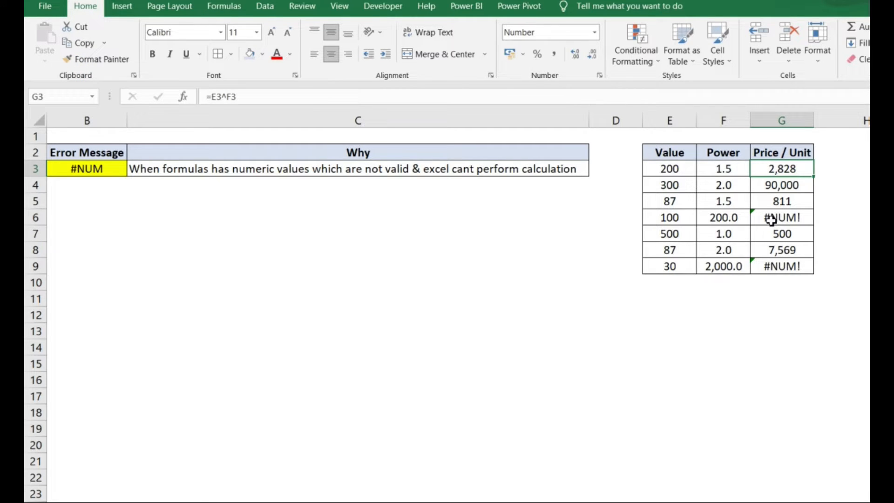
pyautogui.click(215, 97)
pyautogui.write('ife')
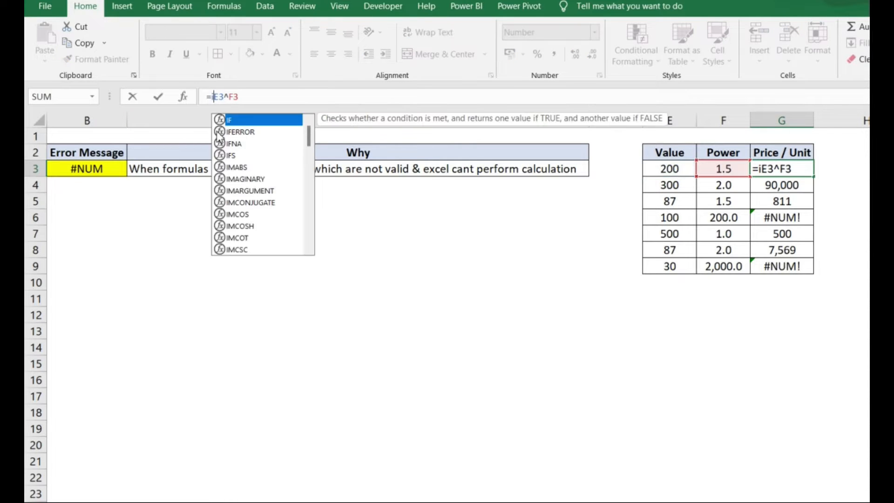
pyautogui.press('Tab')
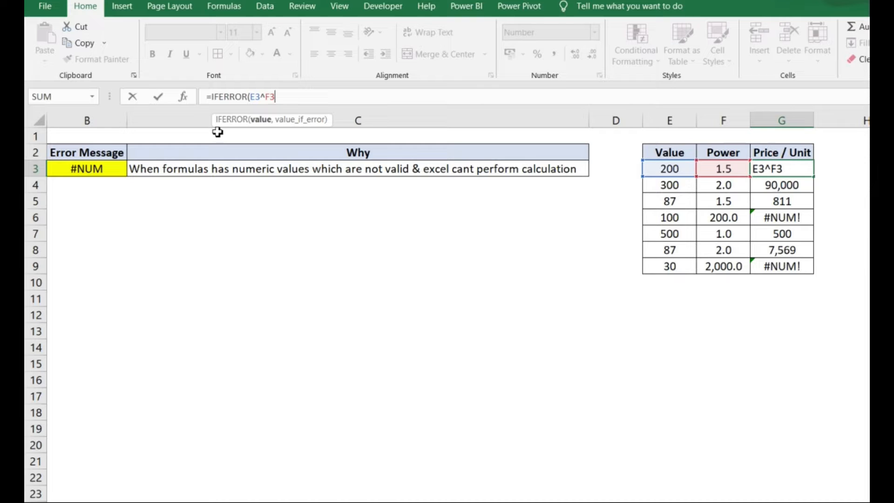
pyautogui.write(',')
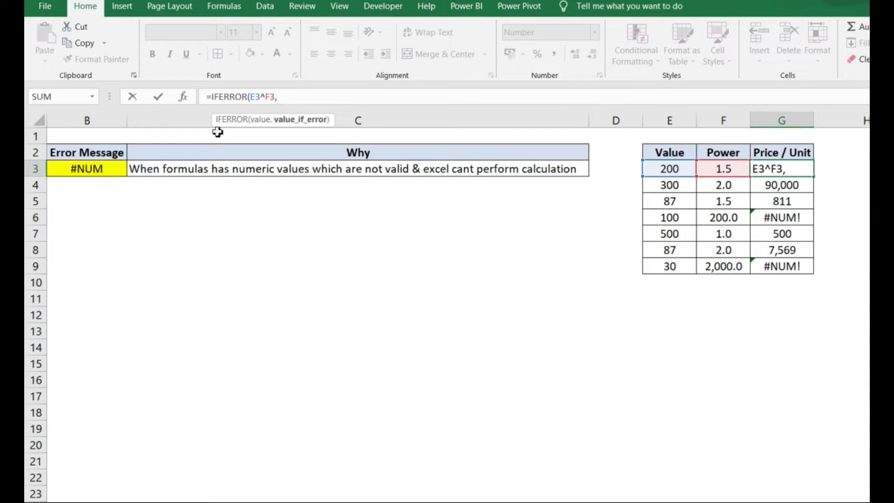
pyautogui.write('"-")')
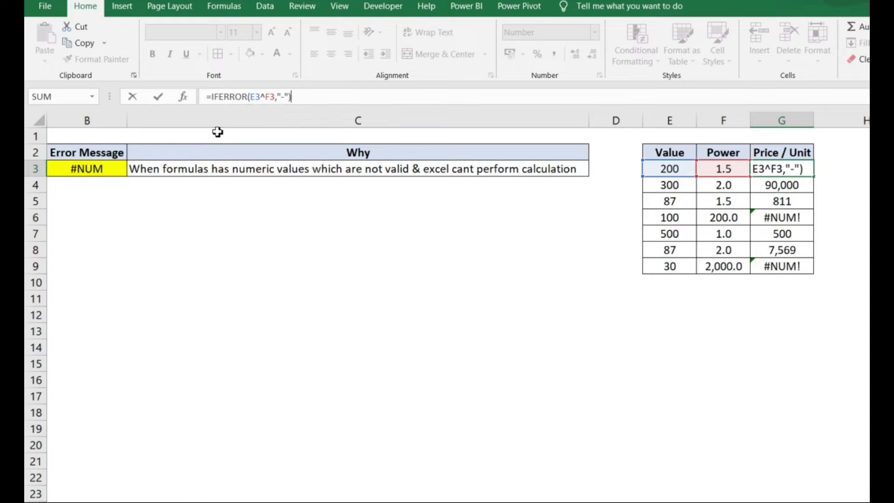
pyautogui.hotkey('ctrl', 'Return')
# Step: Copy the IFERROR formula from G3 down through G9
pyautogui.hotkey('ctrl', 'c')
pyautogui.hotkey('ctrl', 'shift', 'Down')
pyautogui.press('Return')
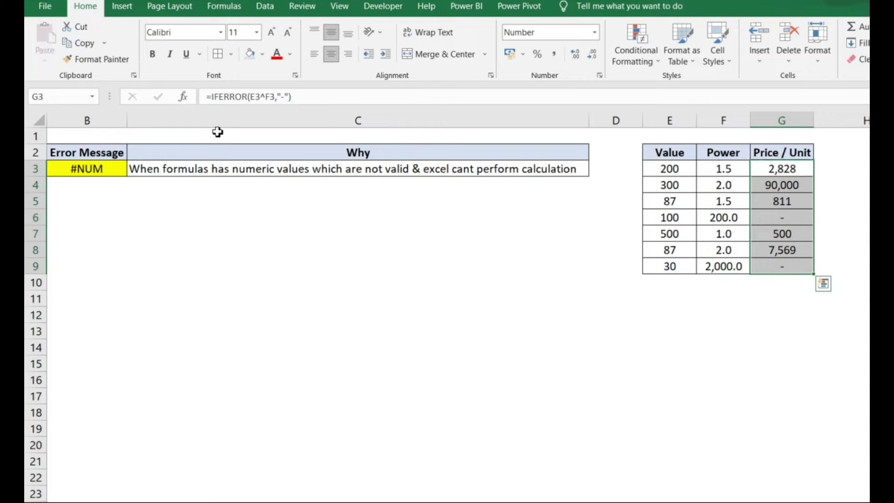
# Step: Check the copied IFERROR formulas in G6 and G9
pyautogui.press('Down')
pyautogui.press('Down')
pyautogui.press('Down')
pyautogui.press('F2')
pyautogui.press('Escape')
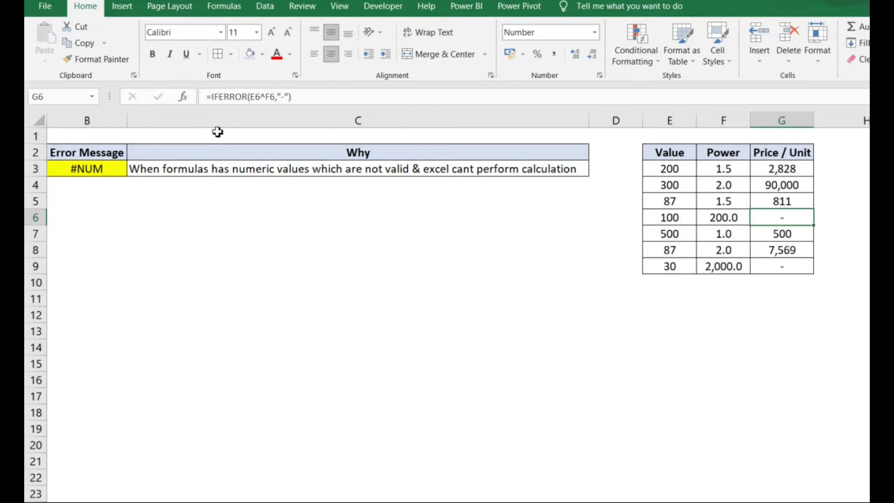
pyautogui.press('Down')
pyautogui.press('Down')
pyautogui.press('Down')
pyautogui.press('F2')
pyautogui.press('Escape')
pyautogui.press('Up')
pyautogui.press('Up')
pyautogui.press('Up')
pyautogui.press('Up')
pyautogui.press('Up')
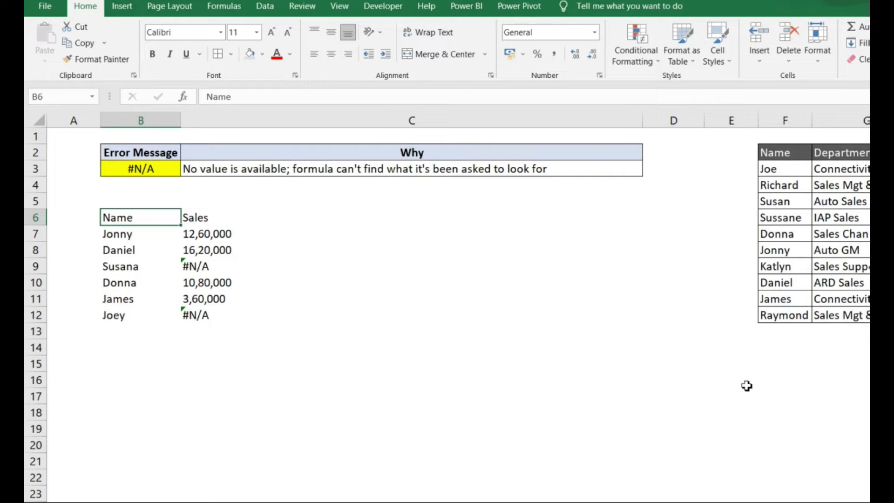
# Step: On the #N/A worksheet, hide the empty columns D and E between the name list and the sales table
pyautogui.click(892, 348)
pyautogui.press('Right')
pyautogui.press('Right')
pyautogui.press('Right')
pyautogui.press('Left')
pyautogui.press('Left')
pyautogui.press('Left')
pyautogui.press('Left')
pyautogui.press('Left')
pyautogui.press('Left')
pyautogui.hotkey('shift', 'Left')
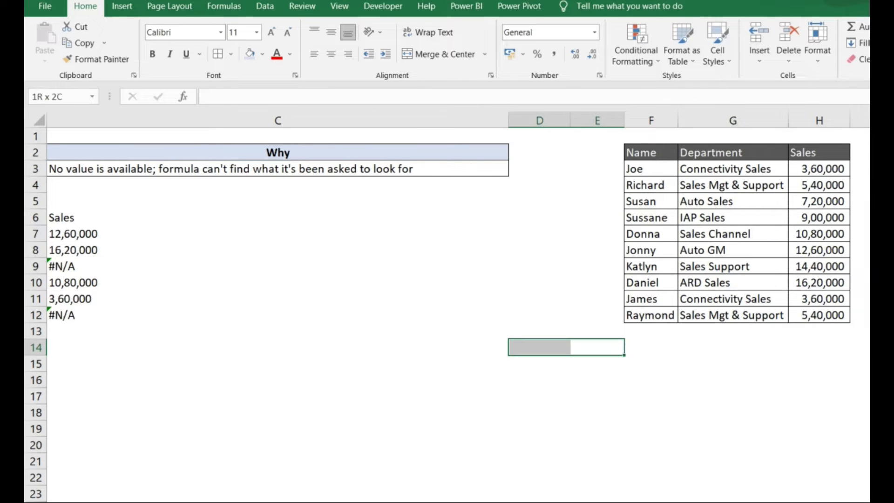
pyautogui.press('Left')
pyautogui.press('Left')
pyautogui.press('Left')
pyautogui.press('Right')
pyautogui.press('Left')
pyautogui.press('Left')
pyautogui.hscroll(1, 448, 298)
pyautogui.press('Right')
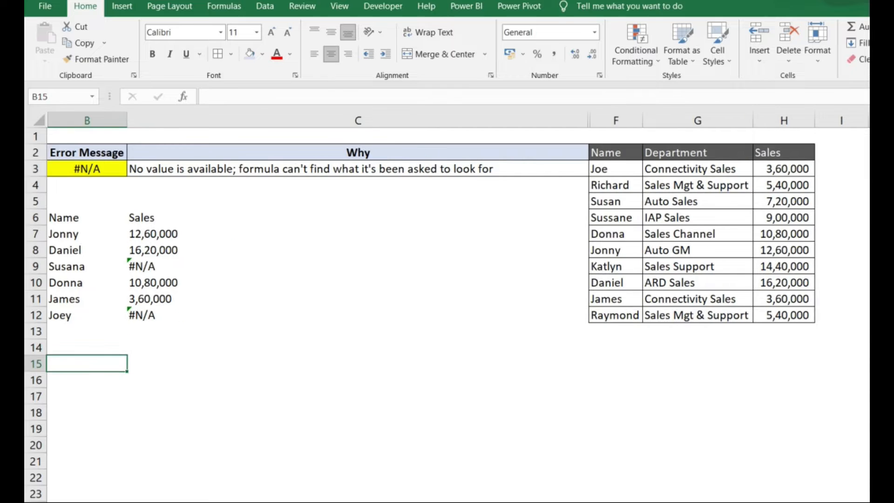
# Step: Examine the name and sales list and the ranges used by the VLOOKUP formula in C7
pyautogui.press('Down')
pyautogui.press('Right')
pyautogui.moveTo(51, 218); pyautogui.dragTo(158, 331)
pyautogui.click(184, 236)
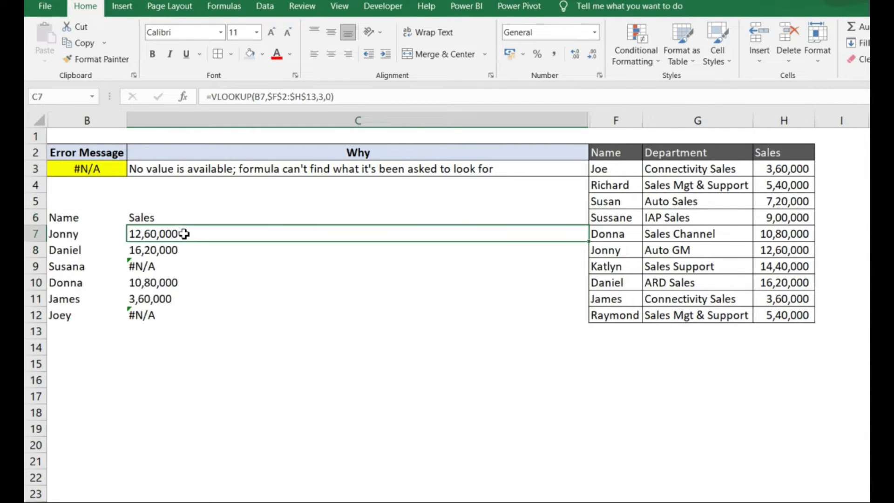
pyautogui.doubleClick(185, 236)
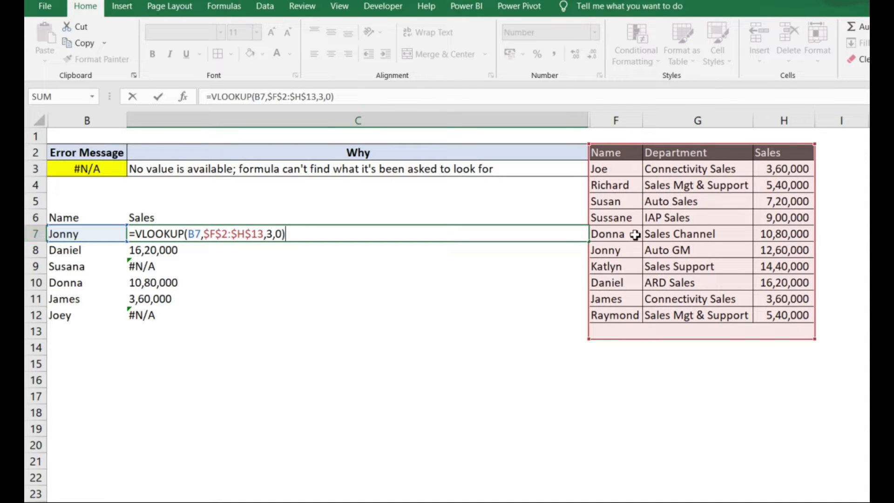
pyautogui.press('Escape')
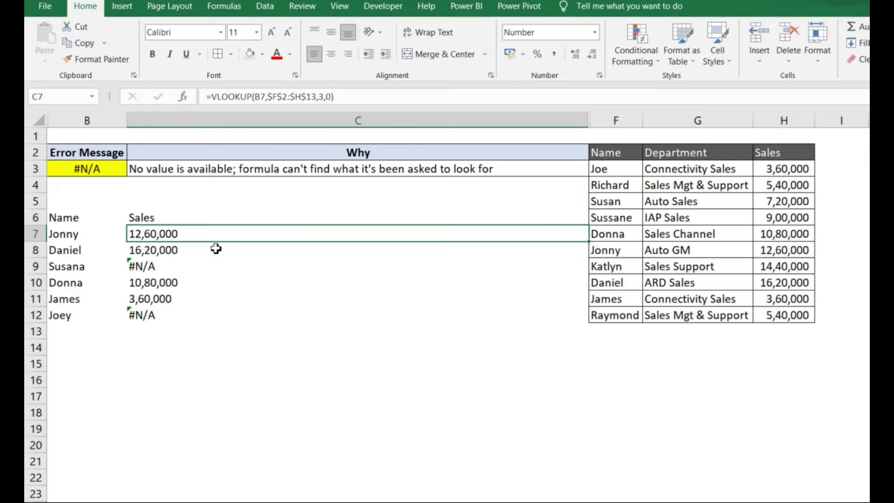
# Step: Check the #N/A result in C9 by comparing the name in B9 with the similar name in F6
pyautogui.press('Down')
pyautogui.press('Down')
pyautogui.press('Left')
pyautogui.press('Right')
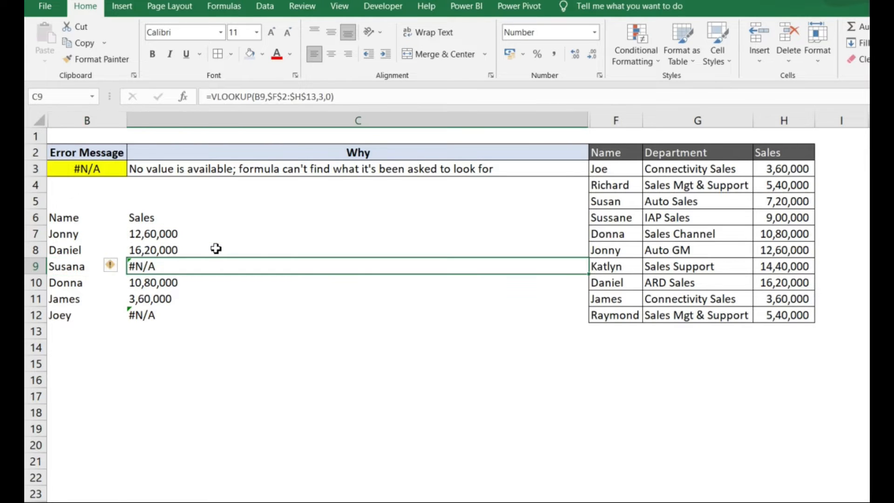
pyautogui.press('Left')
pyautogui.press('Right')
pyautogui.press('Left')
pyautogui.press('Right')
pyautogui.press('Down')
pyautogui.press('Down')
pyautogui.press('Left')
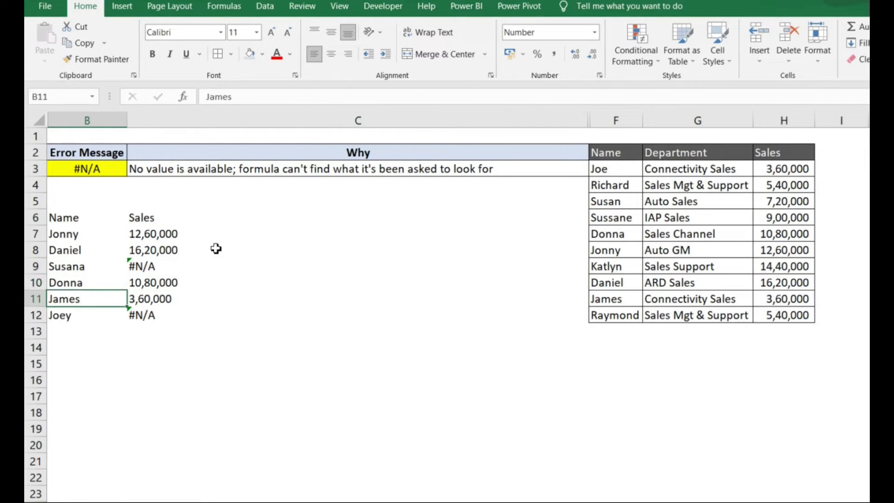
pyautogui.press('Up')
pyautogui.press('Up')
pyautogui.press('Right')
pyautogui.press('Left')
pyautogui.press('Right')
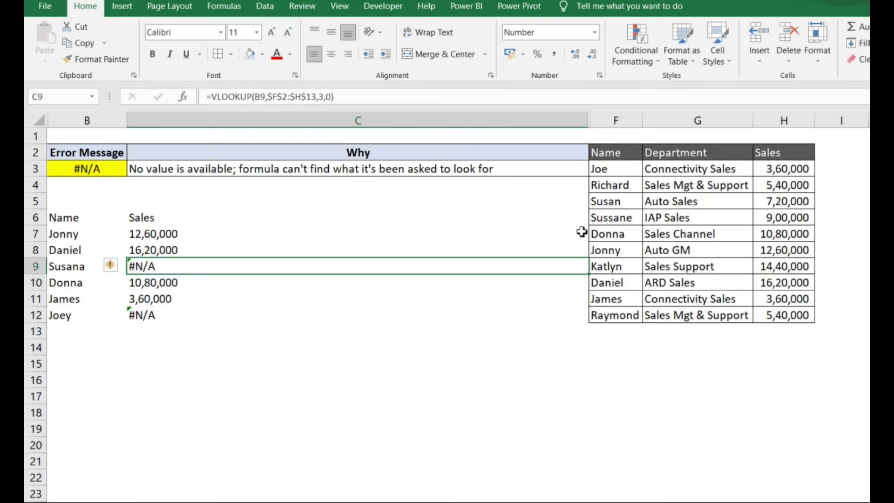
pyautogui.click(640, 219)
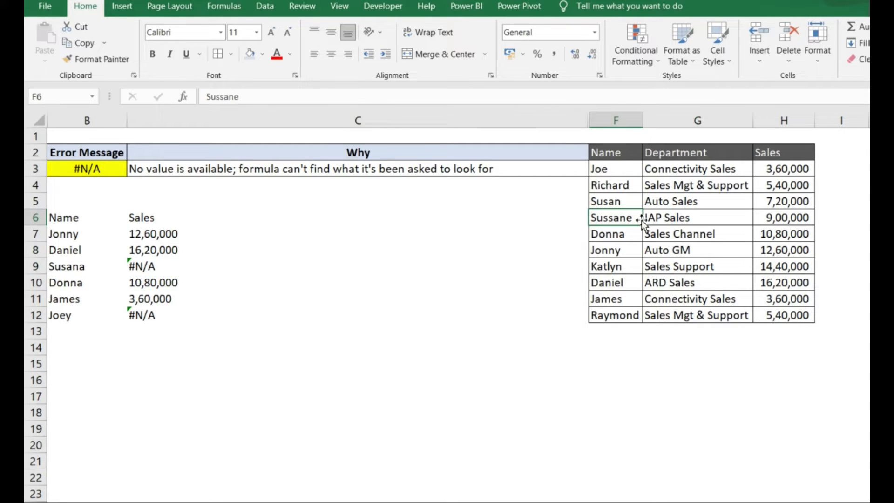
# Step: Inspect the lookup name in B12 and the VLOOKUP formula in C12
pyautogui.click(105, 314)
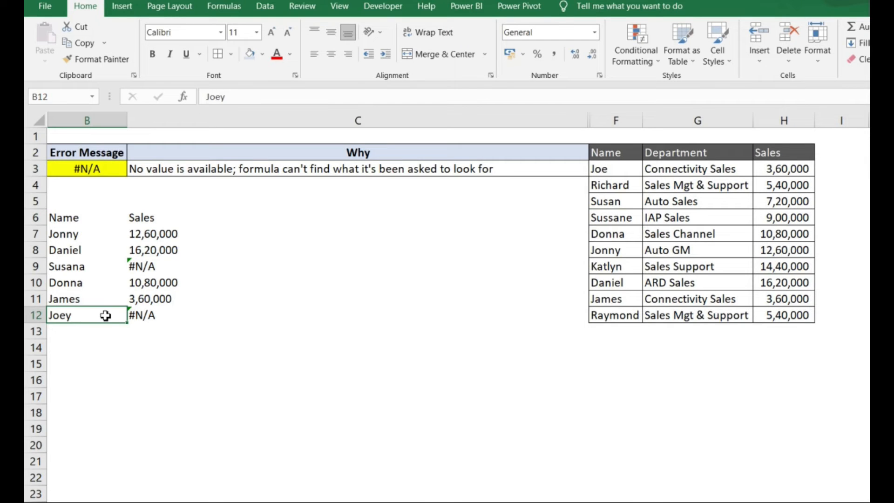
pyautogui.press('Down')
pyautogui.click(106, 315)
pyautogui.press('Right')
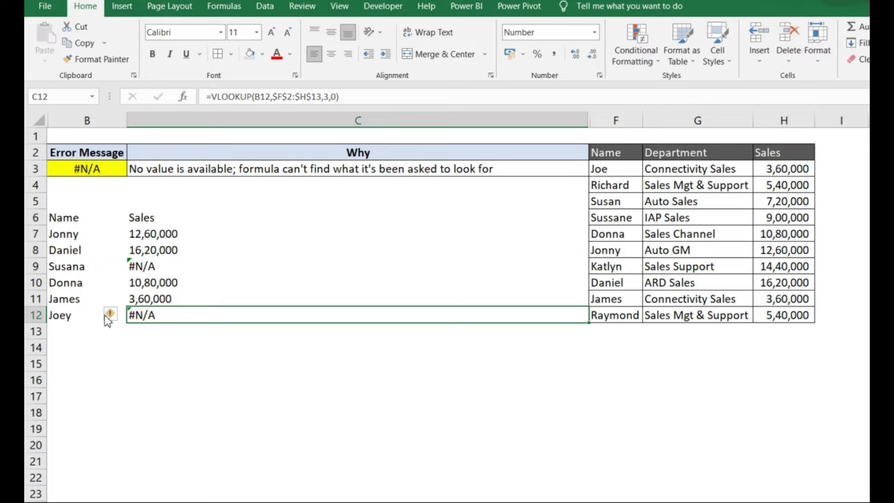
pyautogui.press('Up')
pyautogui.press('Up')
pyautogui.press('Up')
pyautogui.press('Up')
pyautogui.press('Up')
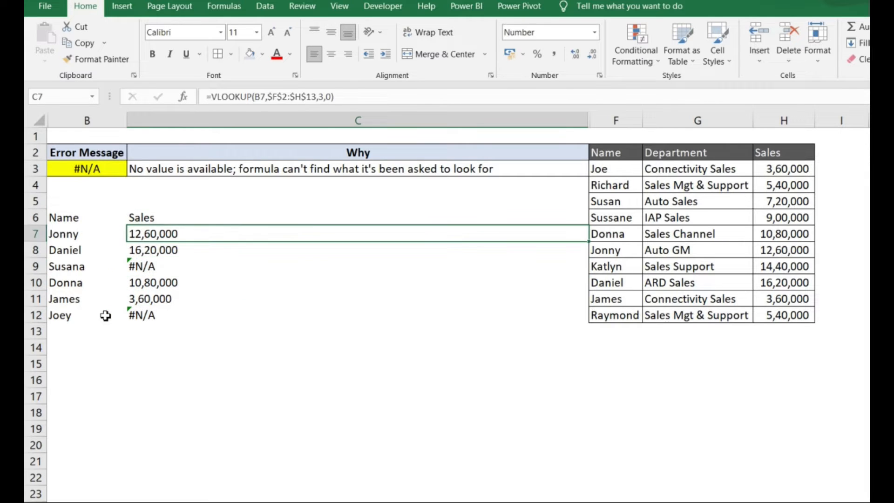
pyautogui.press('Left')
pyautogui.click(106, 316)
pyautogui.press('Right')
pyautogui.press('Right')
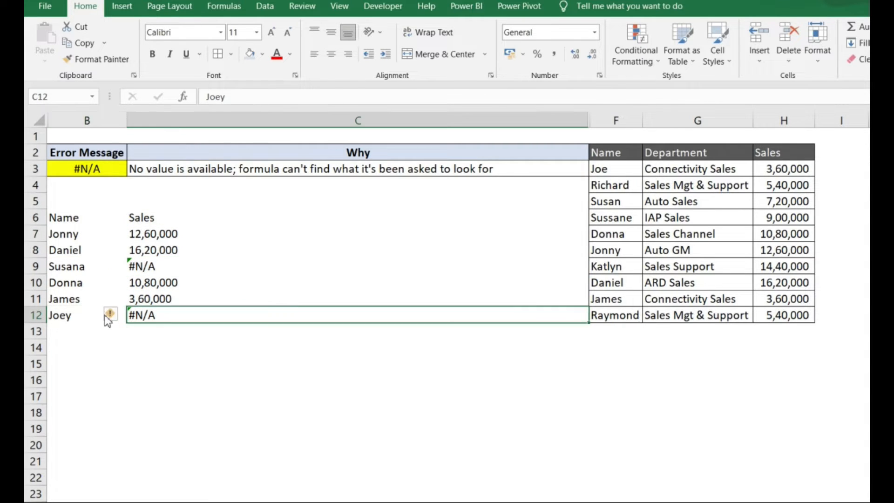
# Step: Wrap the lookup in C7 in IFERROR with 0 as the fallback: =IFERROR(VLOOKUP(B7,$F$2:$H$13,3,0),0)
pyautogui.press('Left')
pyautogui.press('Up')
pyautogui.press('Up')
pyautogui.press('Up')
pyautogui.press('Up')
pyautogui.press('Up')
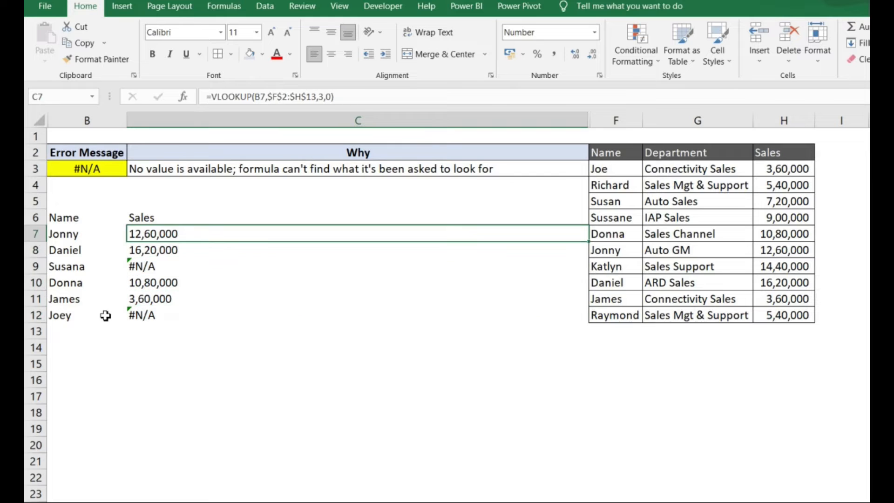
pyautogui.click(214, 96)
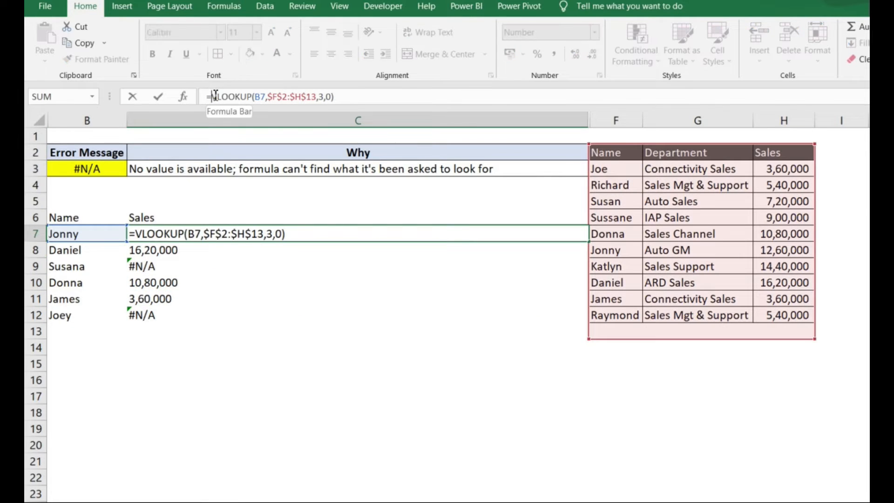
pyautogui.write('IFERROR(')
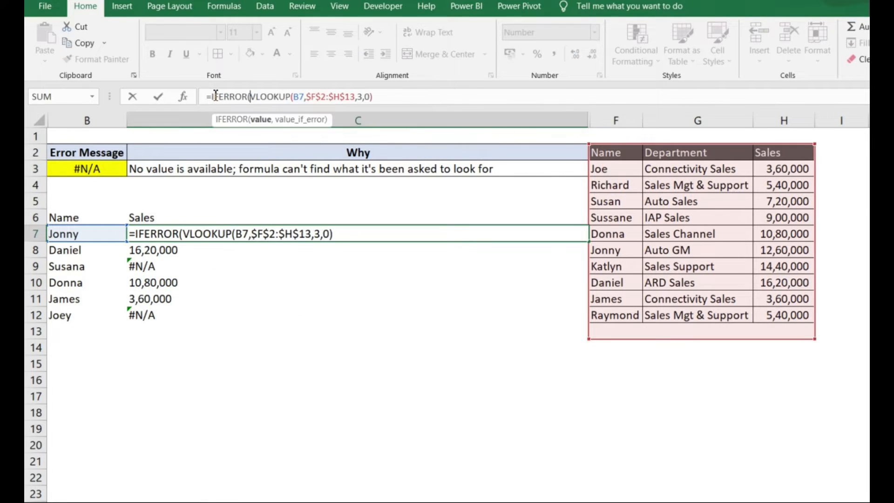
pyautogui.write(',')
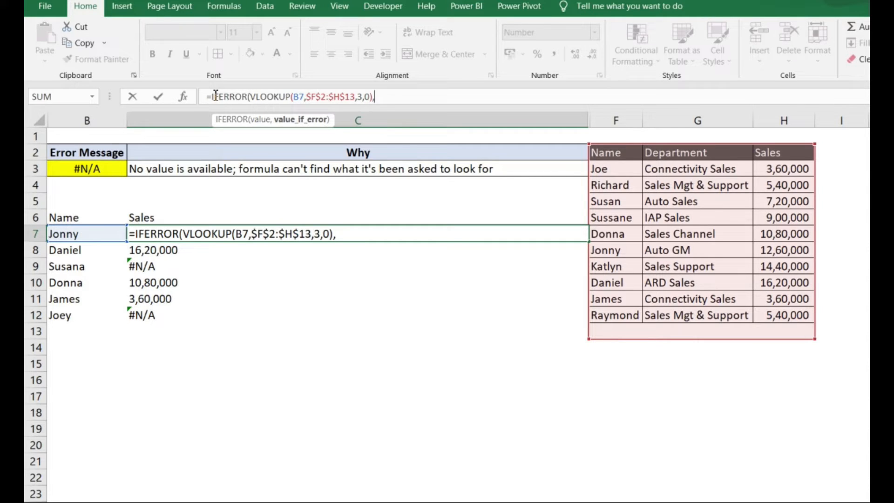
pyautogui.write('0')
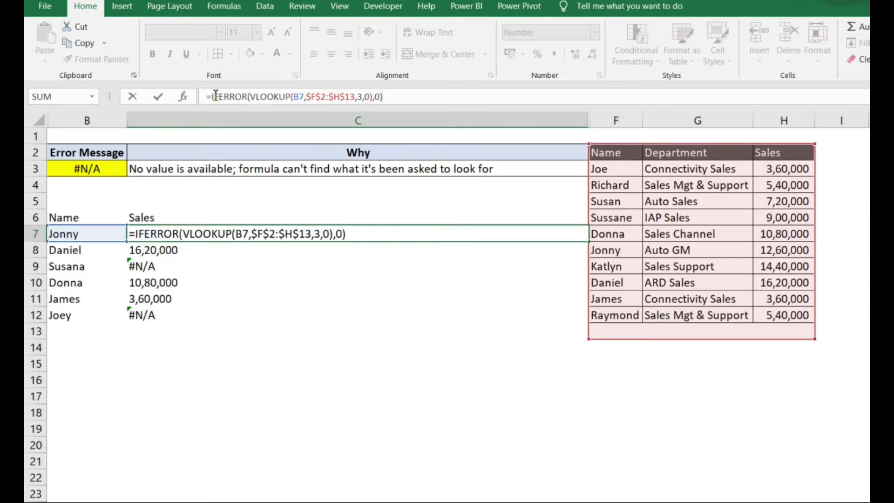
pyautogui.press('Return')
# Step: Copy the IFERROR lookup formula from C7 into C8:C12 and check the formula in C9
pyautogui.press('Up')
pyautogui.hotkey('ctrl', 'c')
pyautogui.press('Down')
pyautogui.hotkey('shift', 'Down')
pyautogui.hotkey('shift', 'Down')
pyautogui.hotkey('shift', 'Down')
pyautogui.hotkey('shift', 'Down')
pyautogui.press('Return')
pyautogui.press('Down')
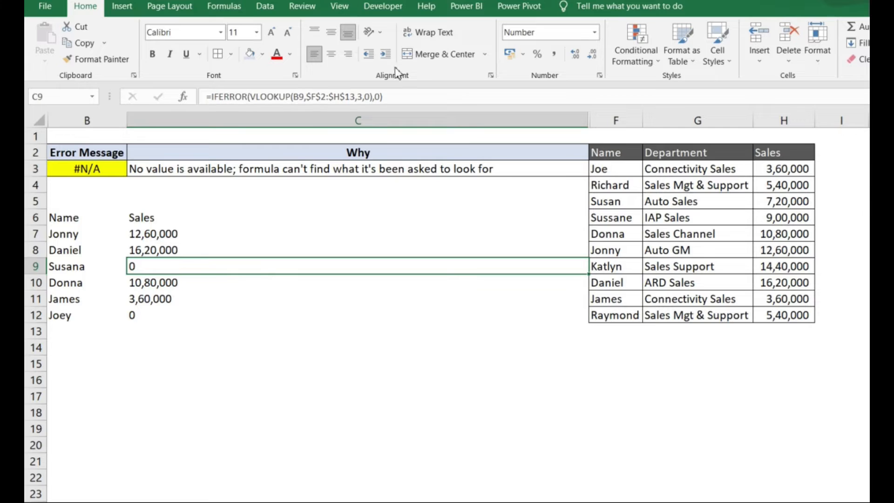
pyautogui.click(400, 99)
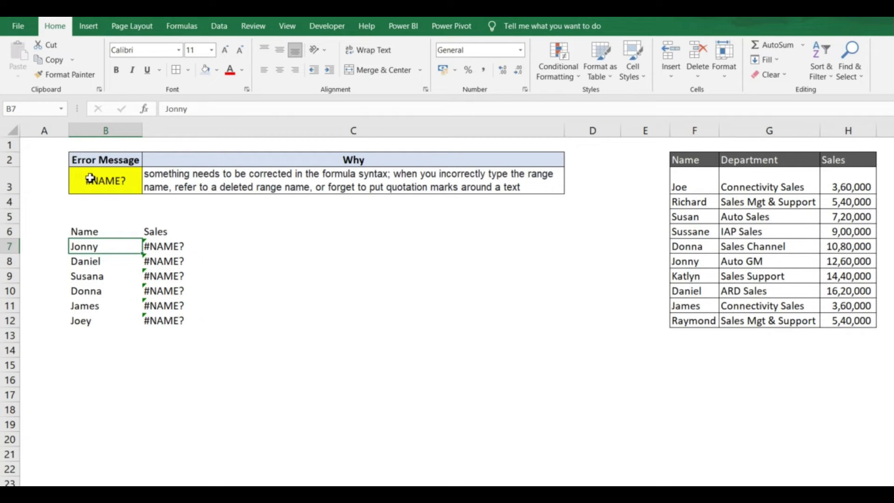
# Step: On the #NAME? worksheet, examine the Name, Department and Sales lookup data in F3:H12
pyautogui.click(710, 186)
pyautogui.click(760, 184)
pyautogui.click(834, 190)
pyautogui.moveTo(725, 180); pyautogui.dragTo(846, 321)
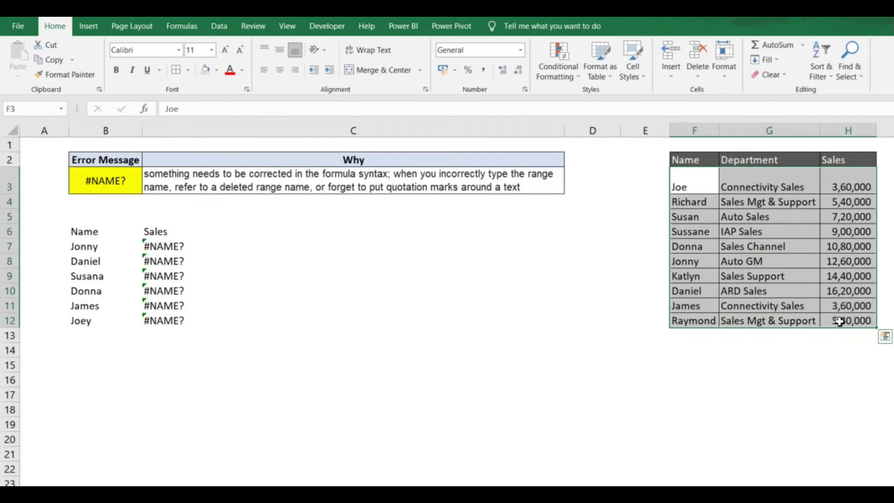
# Step: Examine the spelling of the function name in the lookup formula in C7
pyautogui.click(176, 246)
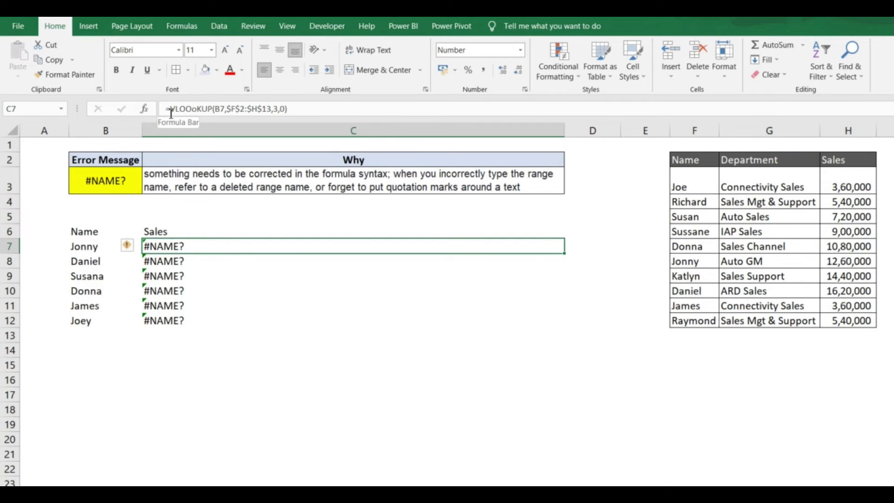
pyautogui.click(204, 113)
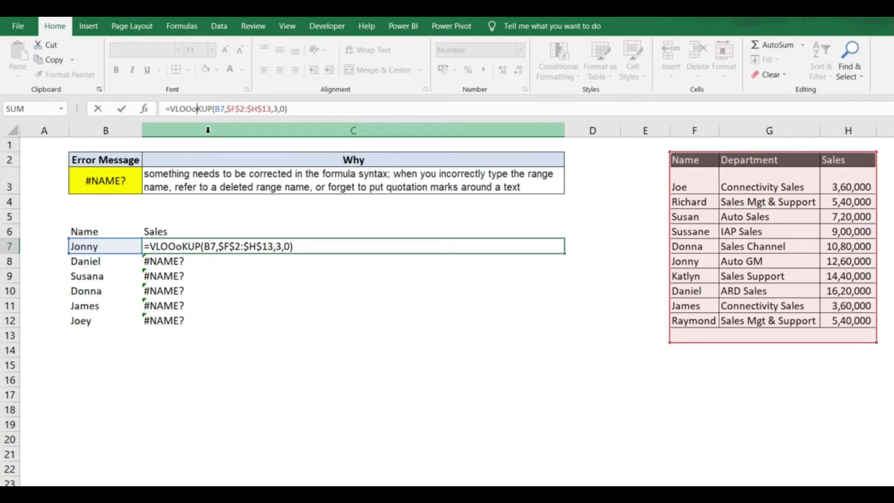
pyautogui.press('Left')
pyautogui.press('Right')
pyautogui.press('Right')
pyautogui.press('Return')
pyautogui.press('Up')
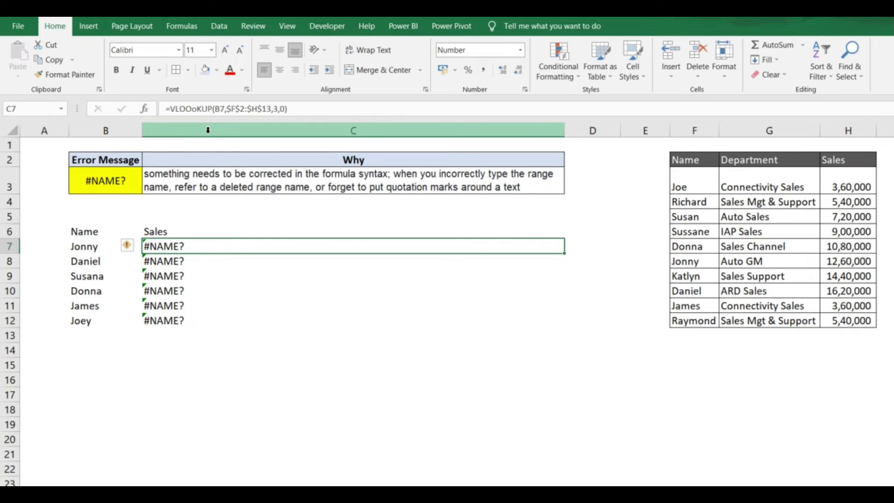
# Step: Correct the misspelled function name in C7 so the formula reads =VLOOKUP(B7,$F$2:$H$13,3,0)
pyautogui.press('F2')
pyautogui.press('Left')
pyautogui.press('Left')
pyautogui.press('Left')
pyautogui.press('Left')
pyautogui.press('Left')
pyautogui.press('Left')
pyautogui.press('Left')
pyautogui.press('Left')
pyautogui.press('Left')
pyautogui.press('Left')
pyautogui.press('Left')
pyautogui.press('Left')
pyautogui.press('Left')
pyautogui.press('Left')
pyautogui.press('Left')
pyautogui.press('Left')
pyautogui.press('Left')
pyautogui.press('Left')
pyautogui.press('Left')
pyautogui.press('Left')
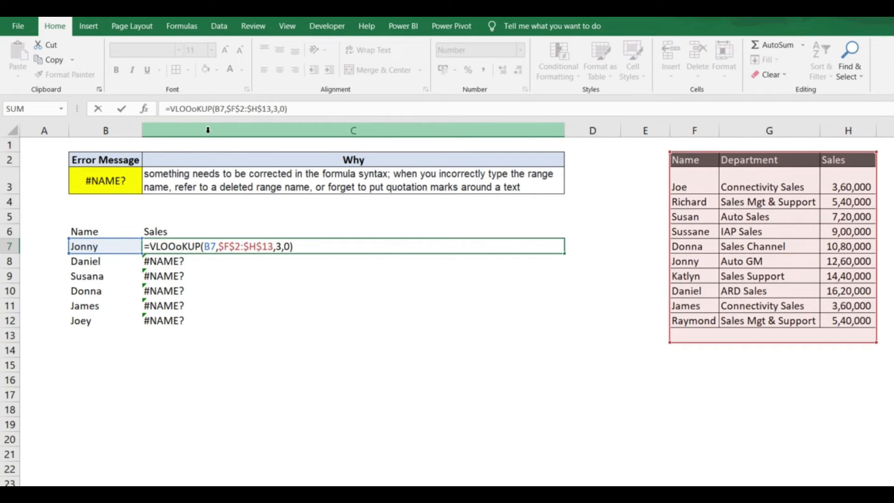
pyautogui.press('BackSpace')
pyautogui.press('Return')
# Step: Copy the corrected lookup formula from C7 into C8:C12
pyautogui.press('Up')
pyautogui.hotkey('ctrl', 'c')
pyautogui.hotkey('ctrl', 'shift', 'Down')
pyautogui.press('Return')
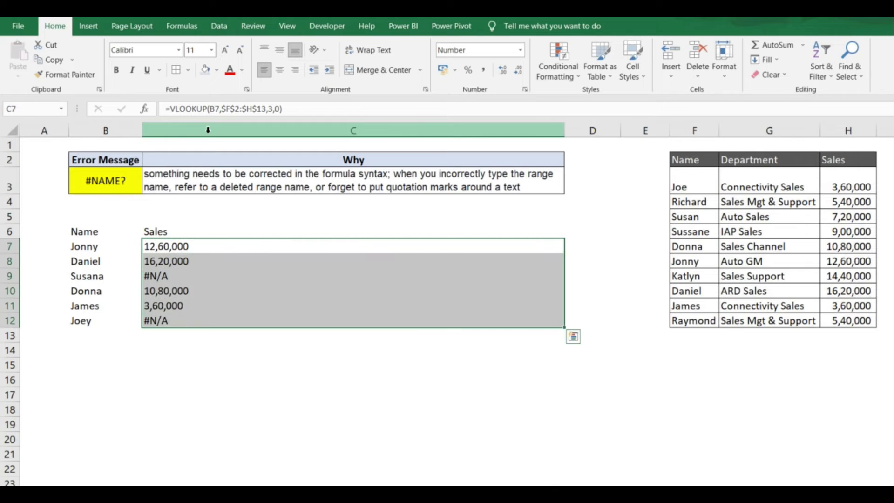
pyautogui.hotkey('ctrl', 'Right')
pyautogui.hotkey('ctrl', 'Right')
pyautogui.hotkey('ctrl', 'space')
pyautogui.press('Left')
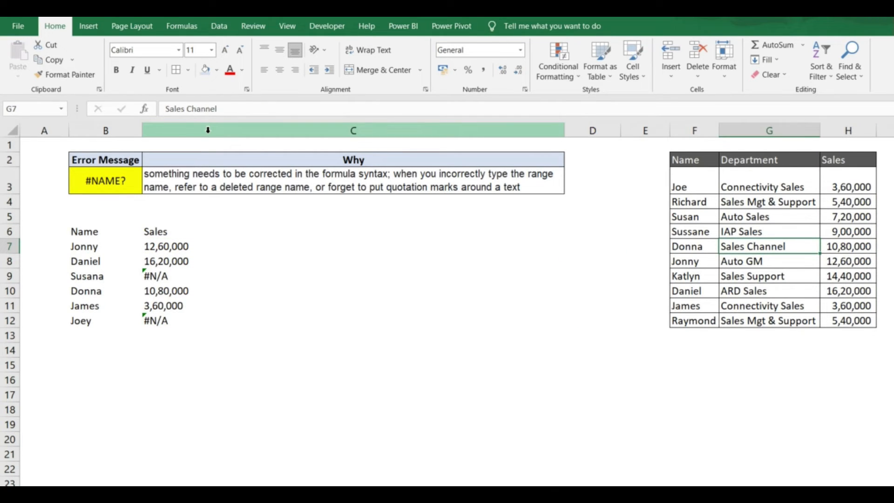
pyautogui.hotkey('ctrl', 'Left')
pyautogui.hotkey('ctrl', 'Left')
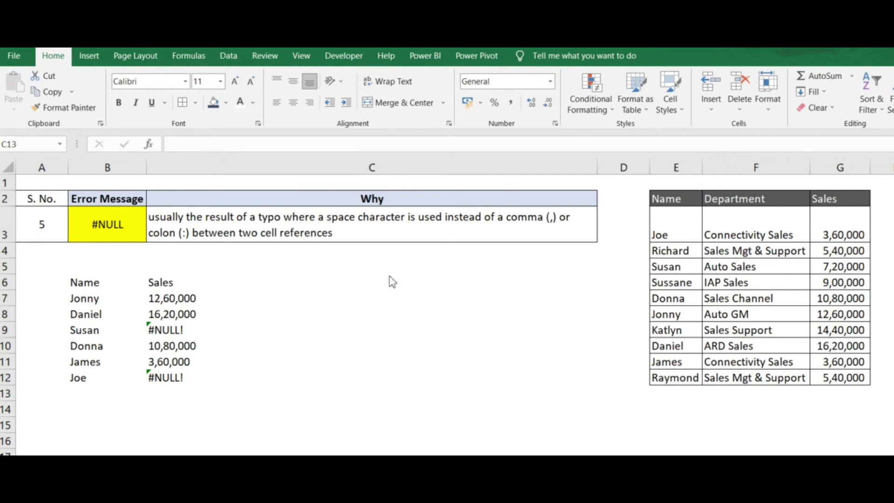
# Step: On the #NULL worksheet, examine the lookup table in E:G, the names in B7:B12 and the lookup formula in C7
pyautogui.click(262, 291)
pyautogui.moveTo(693, 199); pyautogui.dragTo(848, 343)
pyautogui.click(98, 299)
pyautogui.moveTo(98, 298); pyautogui.dragTo(99, 378)
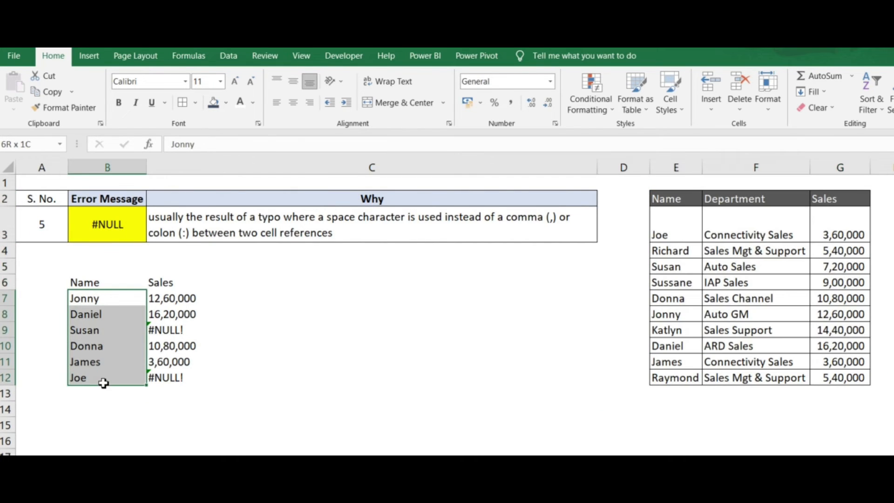
pyautogui.click(159, 297)
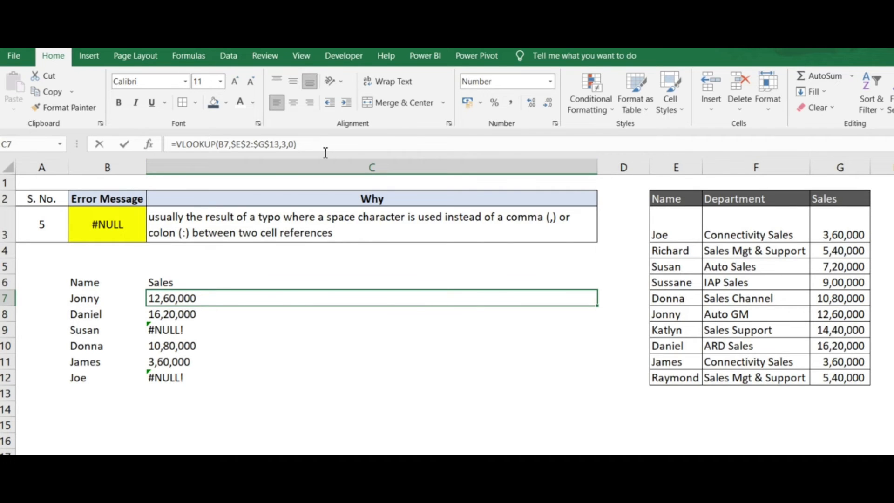
pyautogui.click(298, 144)
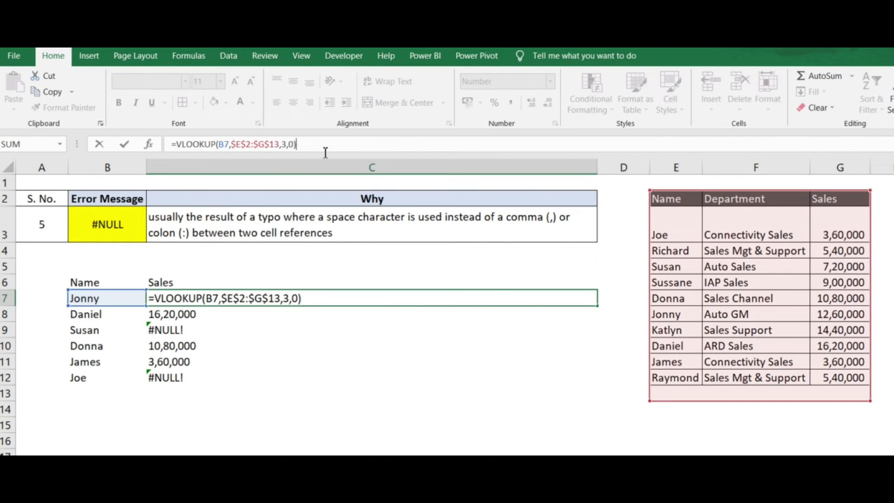
# Step: Replace the space after B9 in the C9 formula with a comma: =VLOOKUP(B9,$E$2:$G$13,3,0)
pyautogui.click(207, 327)
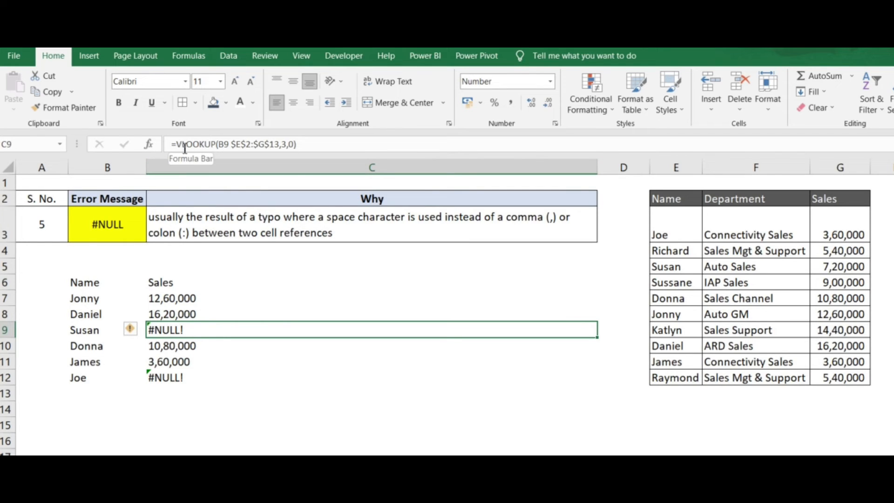
pyautogui.click(231, 144)
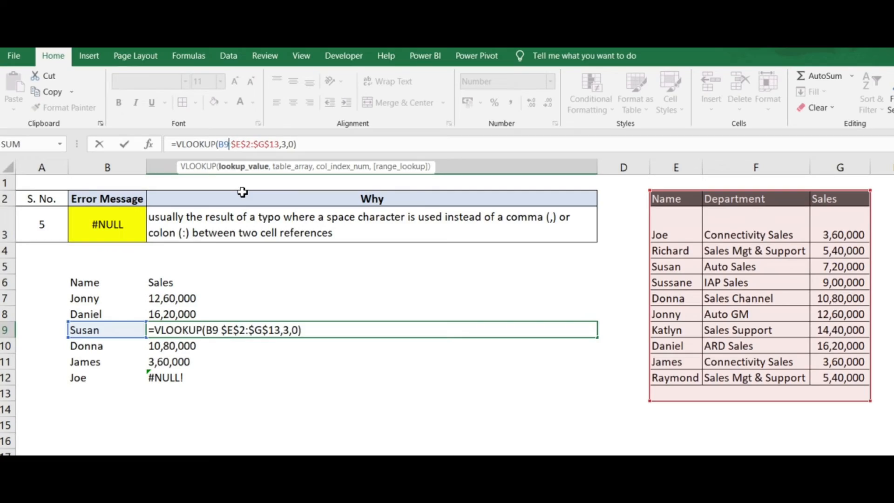
pyautogui.press('Right')
pyautogui.press('BackSpace')
pyautogui.write(',')
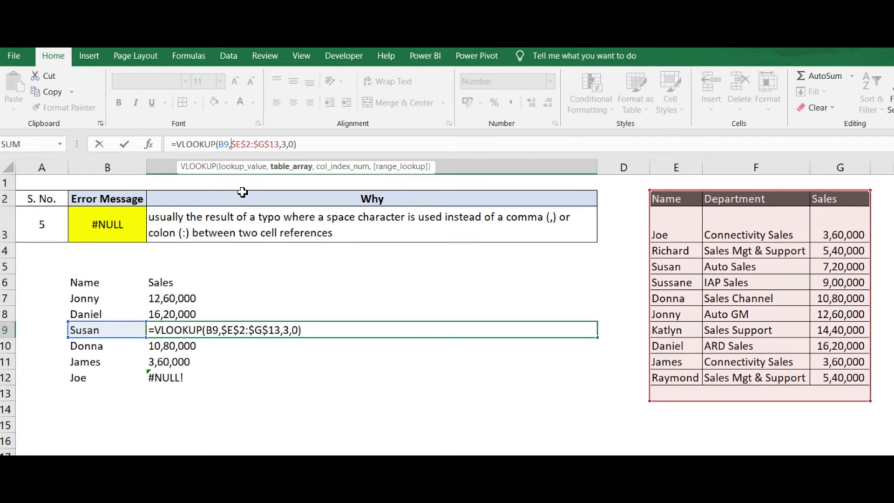
pyautogui.press('Return')
pyautogui.click(204, 326)
# Step: In the C12 lookup formula, replace the space between $E$2 and $G$13 with a colon
pyautogui.click(219, 377)
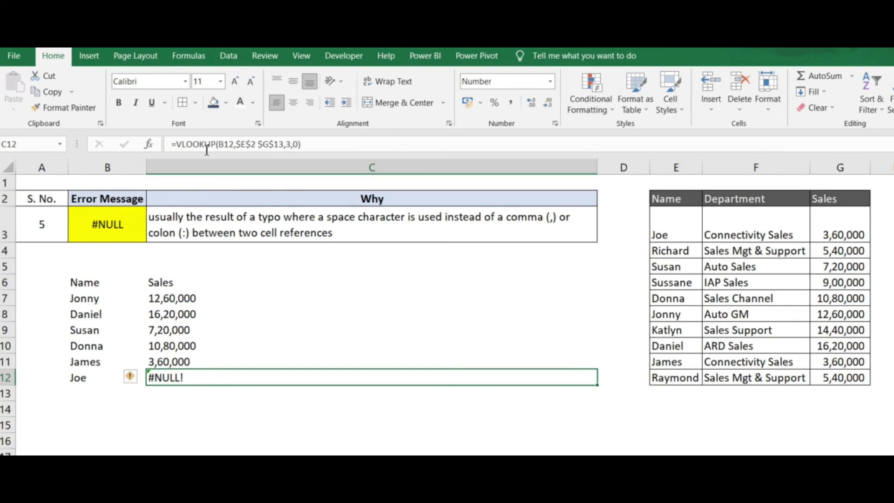
pyautogui.click(257, 145)
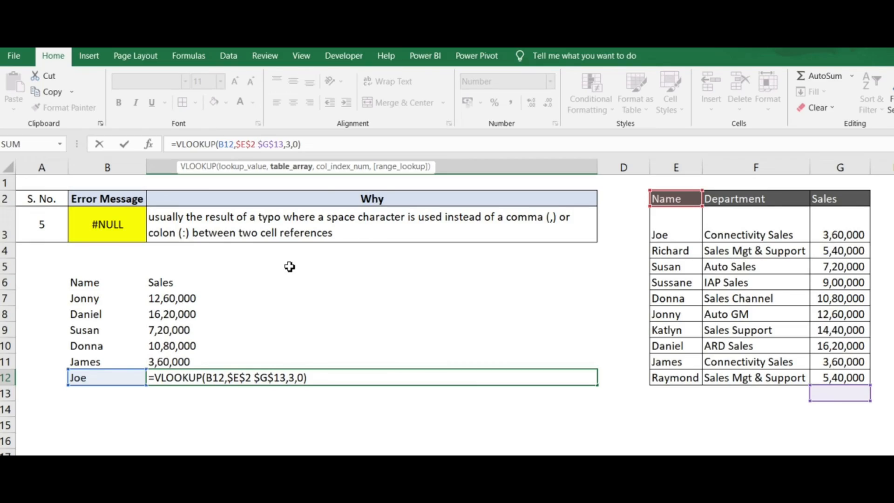
pyautogui.press('Delete')
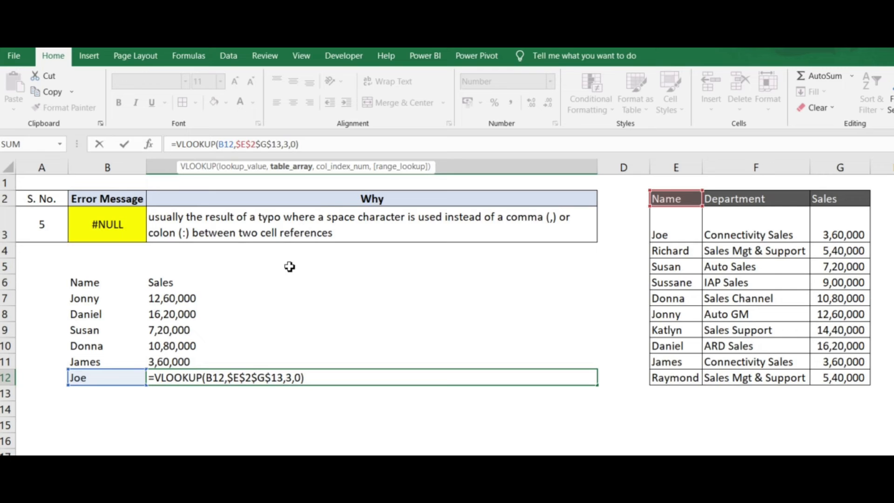
pyautogui.write(':')
pyautogui.press('Return')
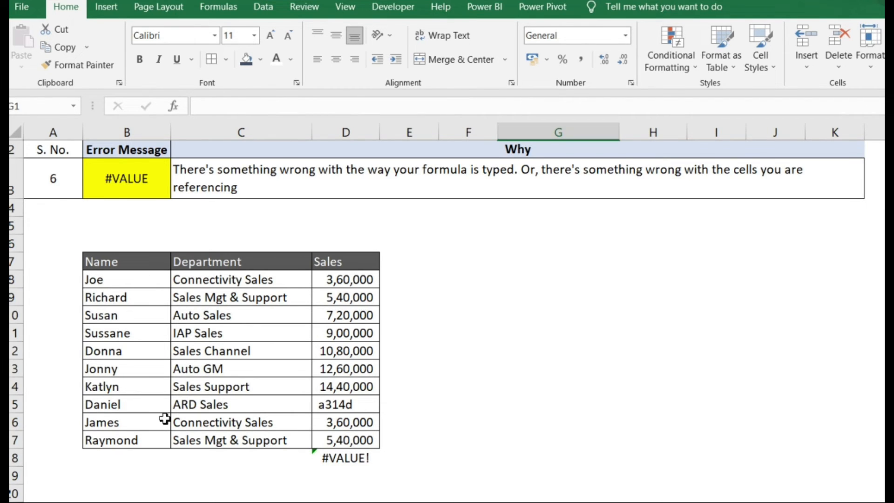
# Step: On the #VALUE worksheet, examine which Sales cells the addition formula in D18 references
pyautogui.click(354, 459)
pyautogui.click(414, 107)
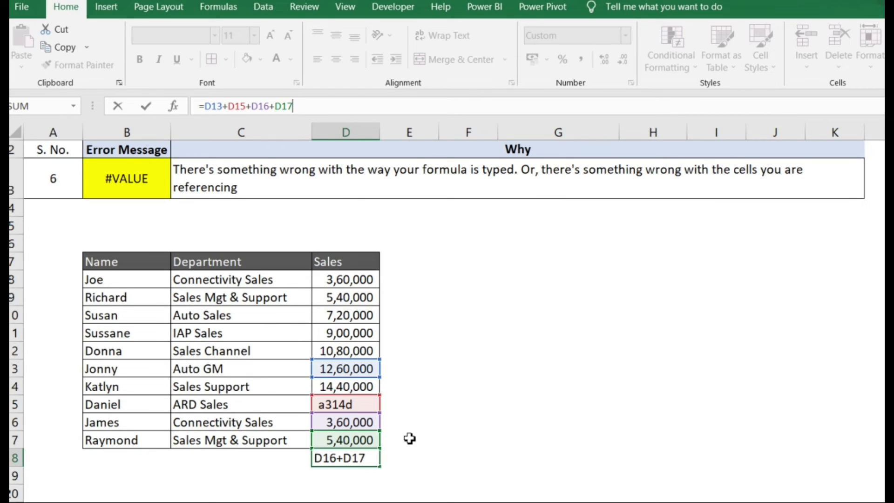
pyautogui.hotkey('ctrl', 'Return')
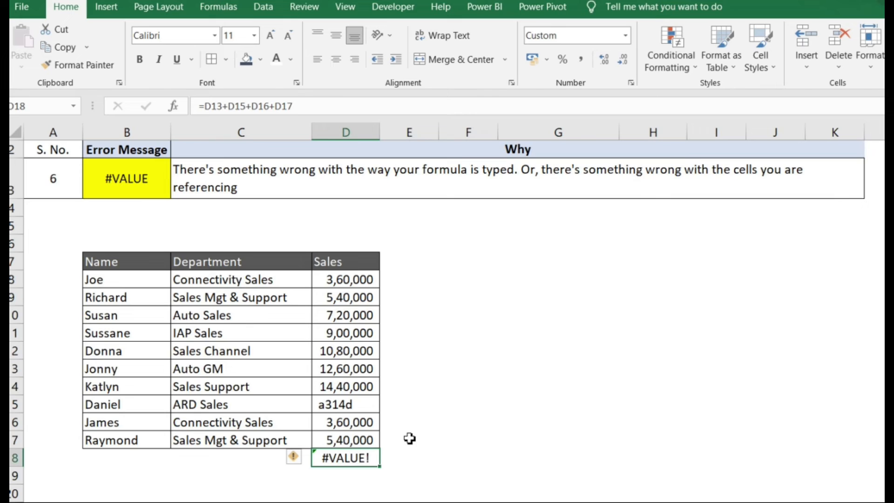
# Step: Replace the text entry in Sales cell D15 with 210000 and return to the sum in D18
pyautogui.press('Up')
pyautogui.press('Up')
pyautogui.press('Up')
pyautogui.press('Left')
pyautogui.press('Left')
pyautogui.press('Right')
pyautogui.press('Right')
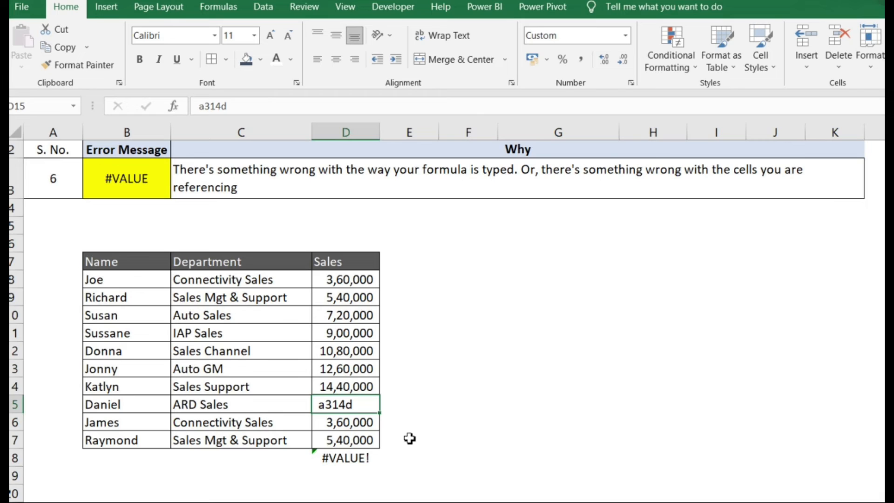
pyautogui.write('210000')
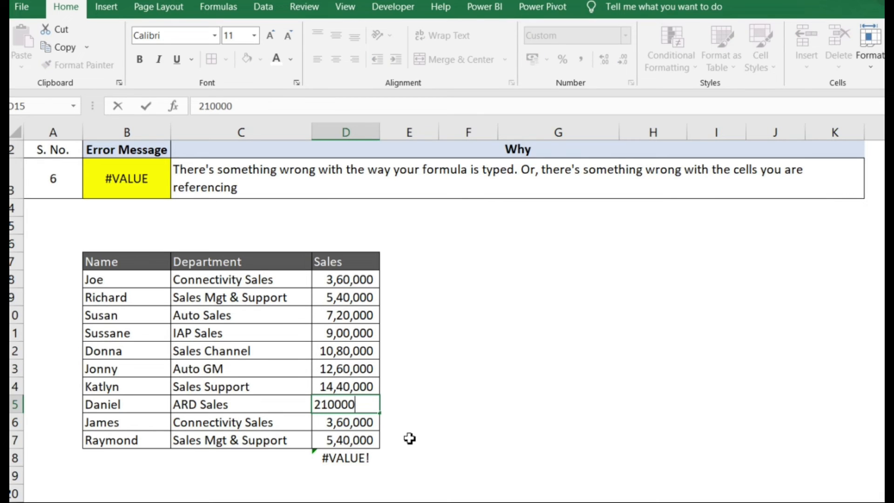
pyautogui.press('Return')
pyautogui.press('Down')
pyautogui.press('Down')
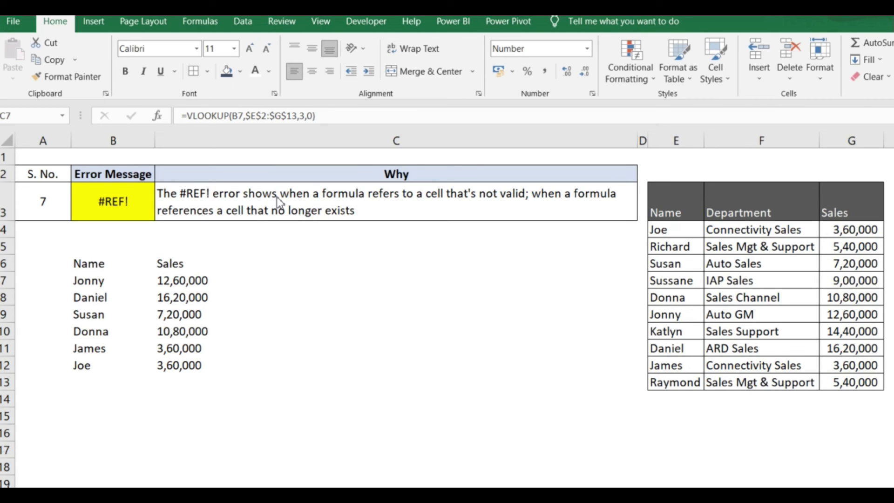
# Step: On the #REF! worksheet, examine the lookup range used by the formula in C7 without changing it
pyautogui.click(158, 284)
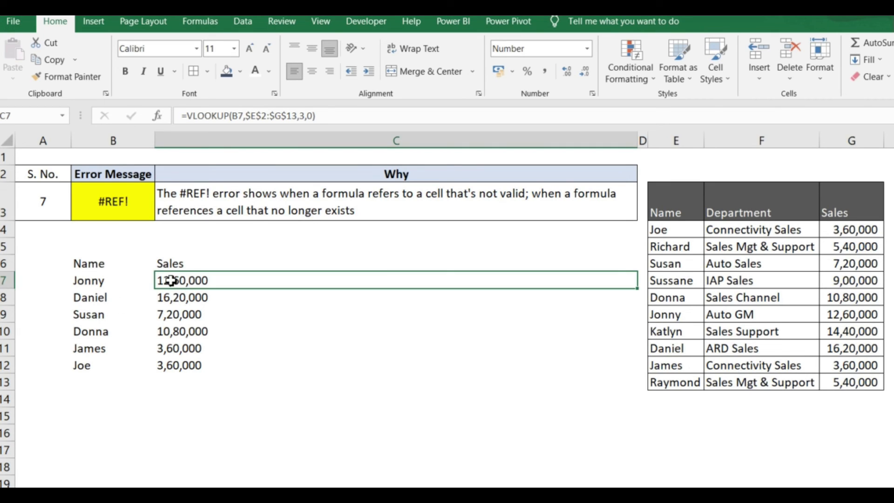
pyautogui.press('F2')
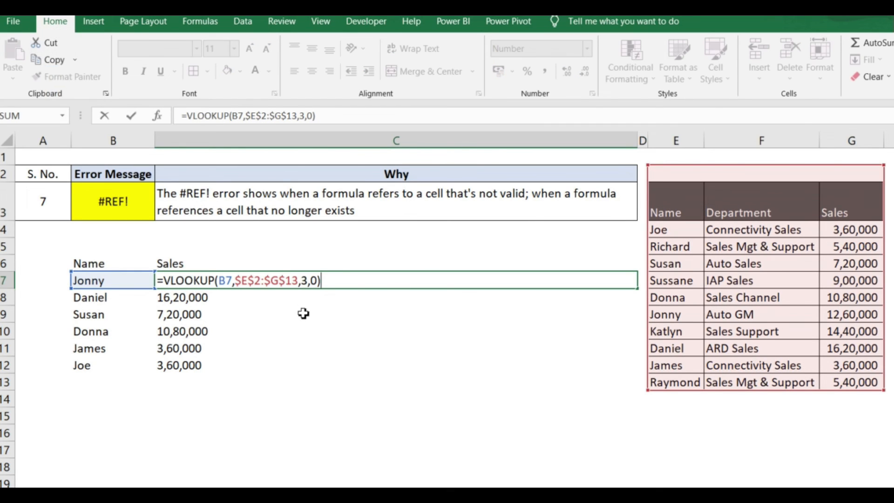
pyautogui.press('Escape')
# Step: Delete the lookup table's Sales column G and select the dependent results in C7:C12
pyautogui.click(852, 141)
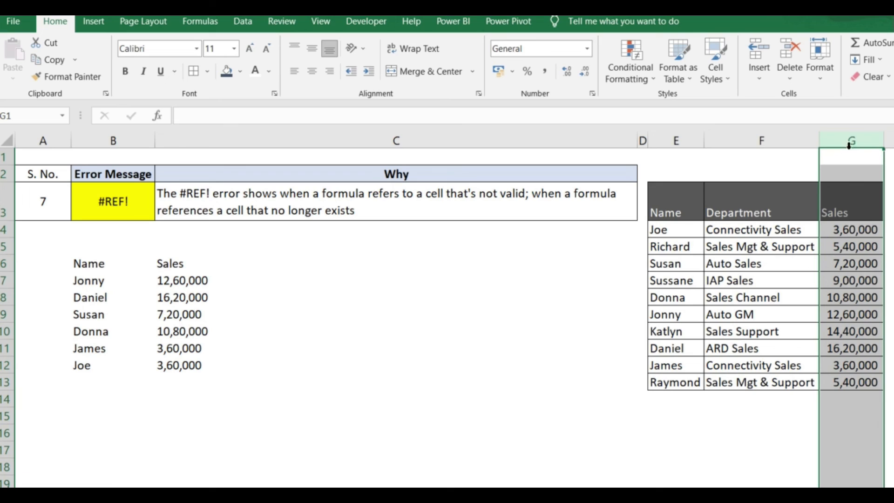
pyautogui.rightClick(852, 143)
pyautogui.click(867, 291)
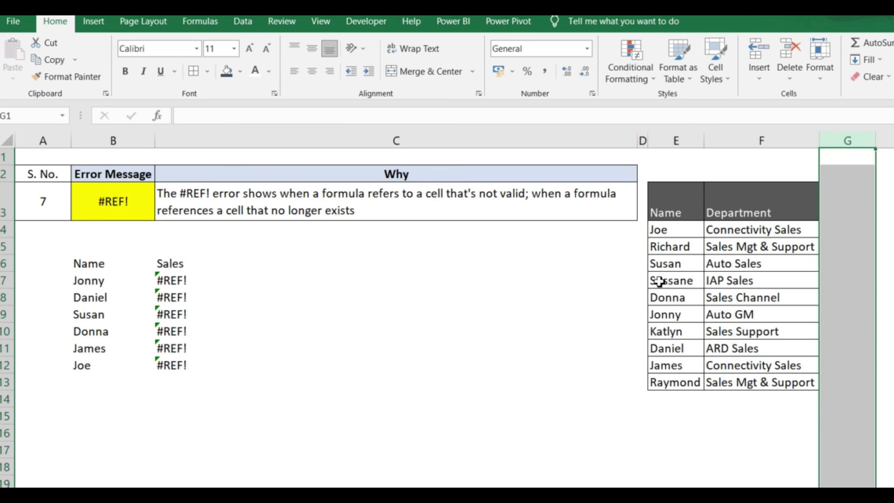
pyautogui.moveTo(193, 280); pyautogui.dragTo(191, 362)
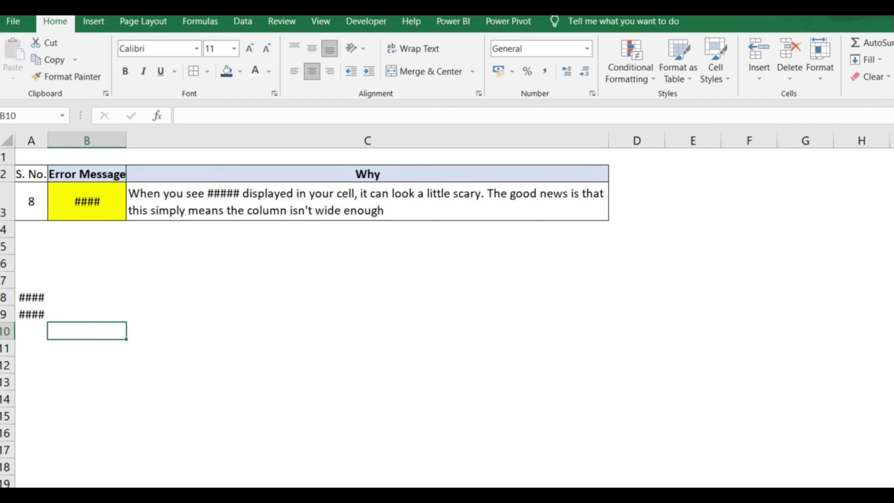
# Step: On the #### worksheet, apply the Number format to A8:A9 and autofit the width of column A
pyautogui.click(83, 214)
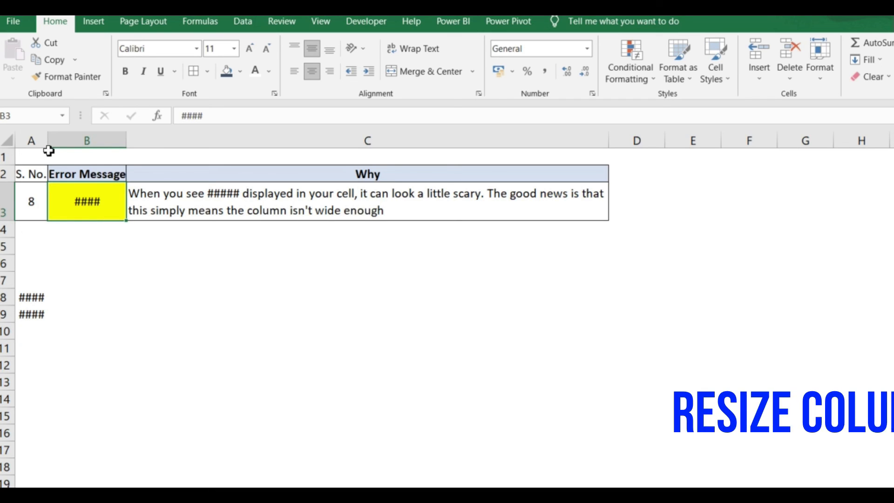
pyautogui.click(28, 296)
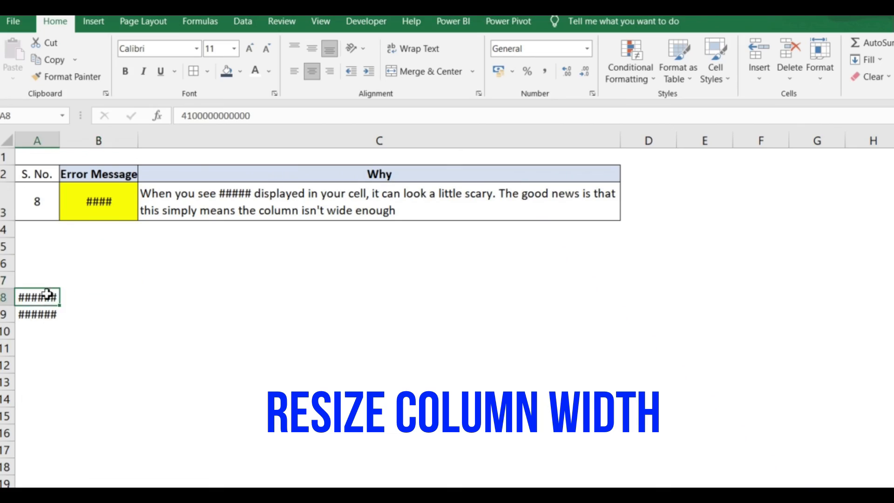
pyautogui.moveTo(47, 294); pyautogui.dragTo(44, 313)
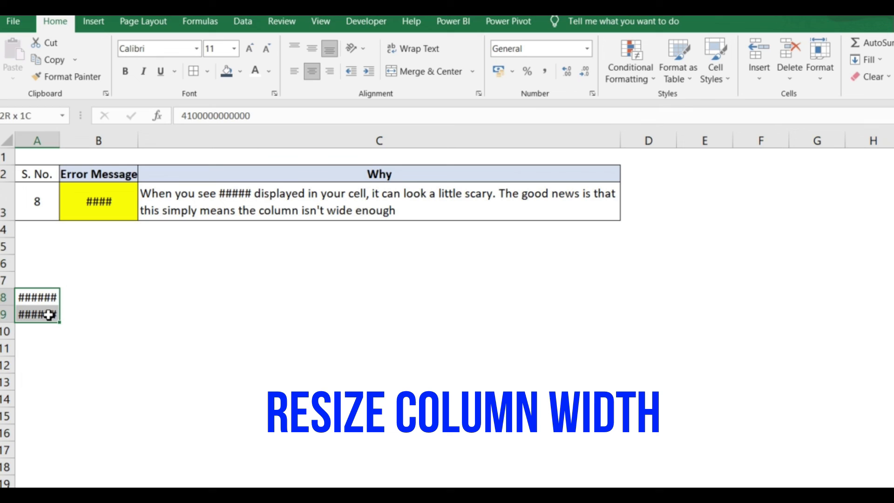
pyautogui.hotkey('ctrl', 'shift', '1')
pyautogui.doubleClick(60, 146)
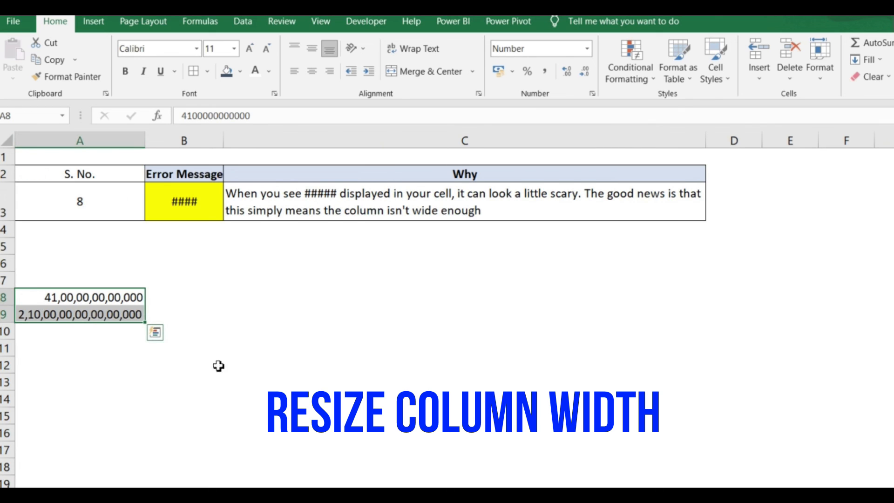
pyautogui.click(110, 347)
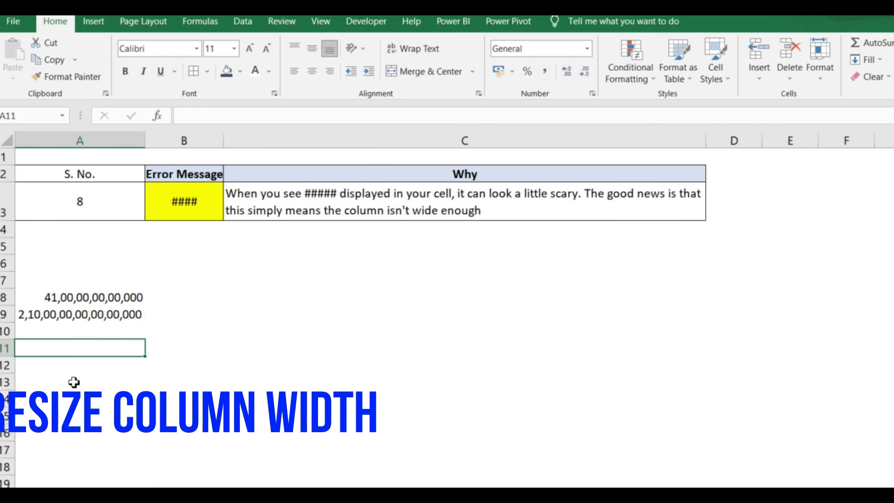